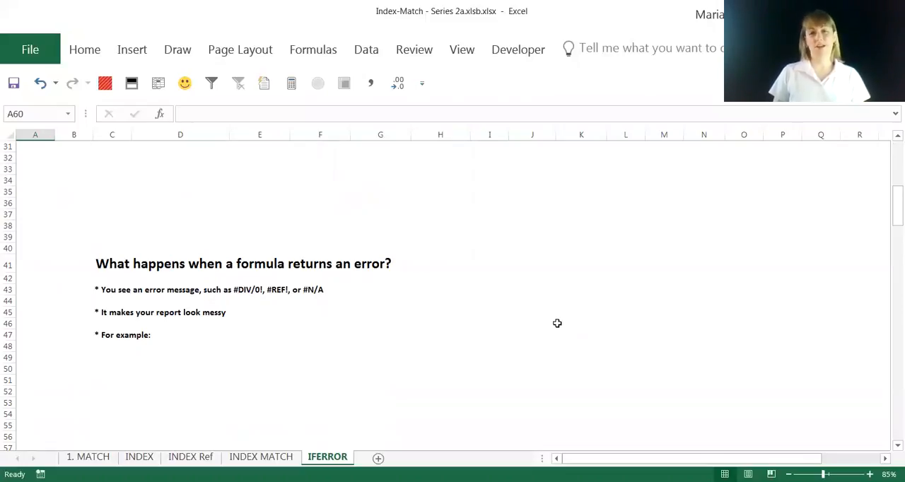
- Examine the formulas behind the #N/A and #DIV/0! errors in the first Project Activity Summary table
left_click(541, 322)
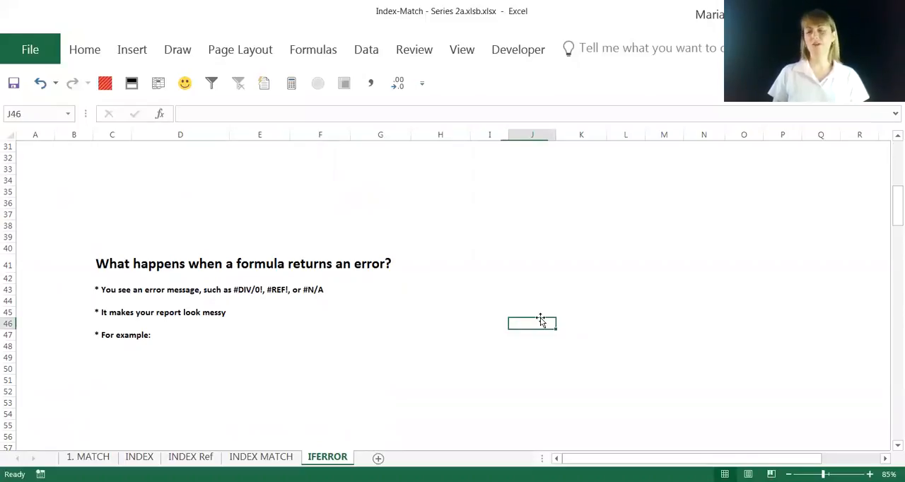
scroll(540, 320, "down", 2)
scroll(541, 320, "down", 6)
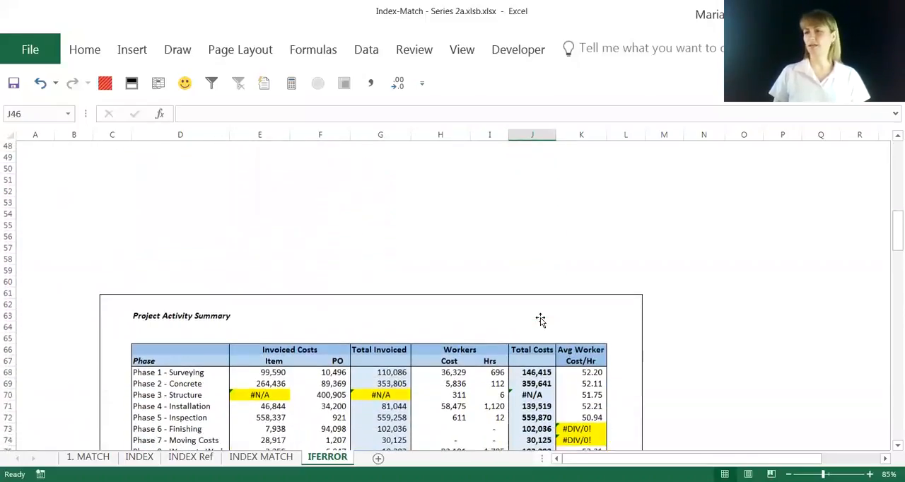
scroll(541, 319, "down", 1)
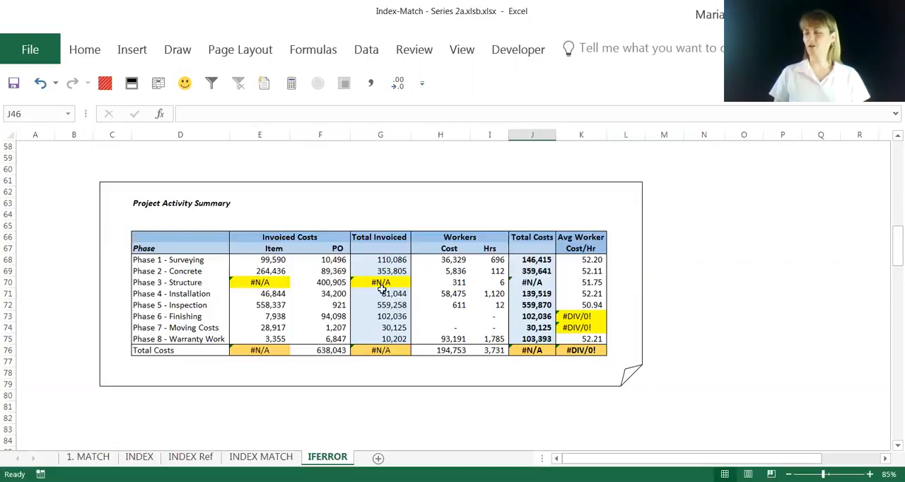
left_click(263, 270)
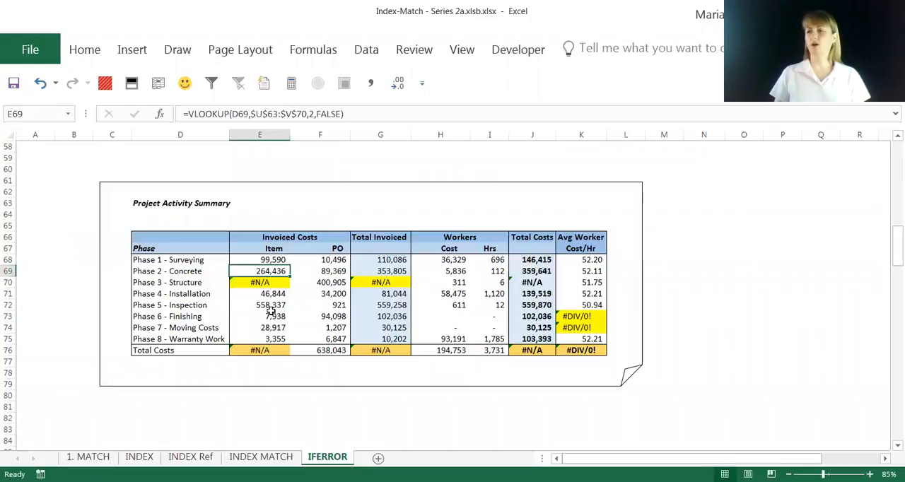
left_click(265, 283)
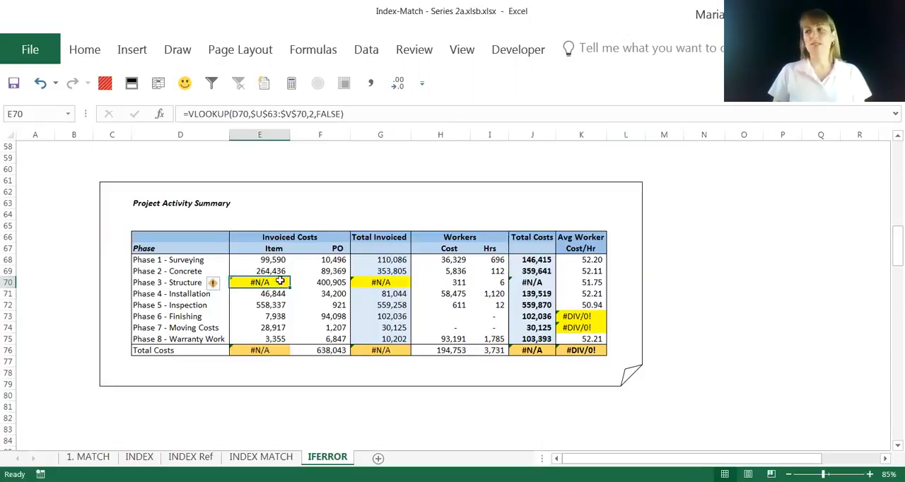
left_click(365, 283)
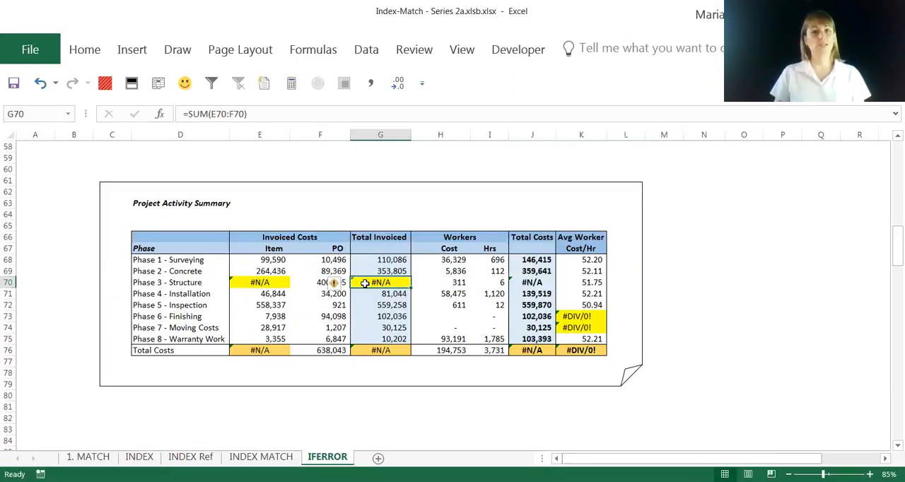
left_click(377, 352)
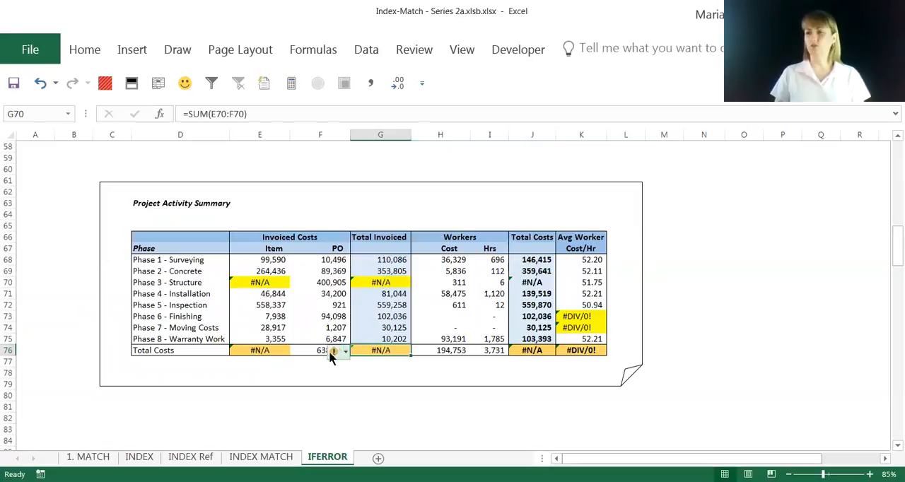
left_click(268, 347)
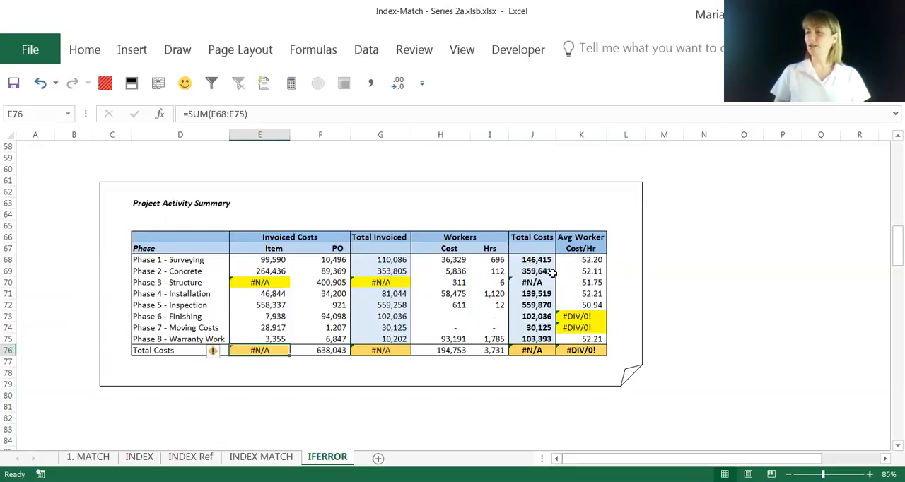
left_click(534, 285)
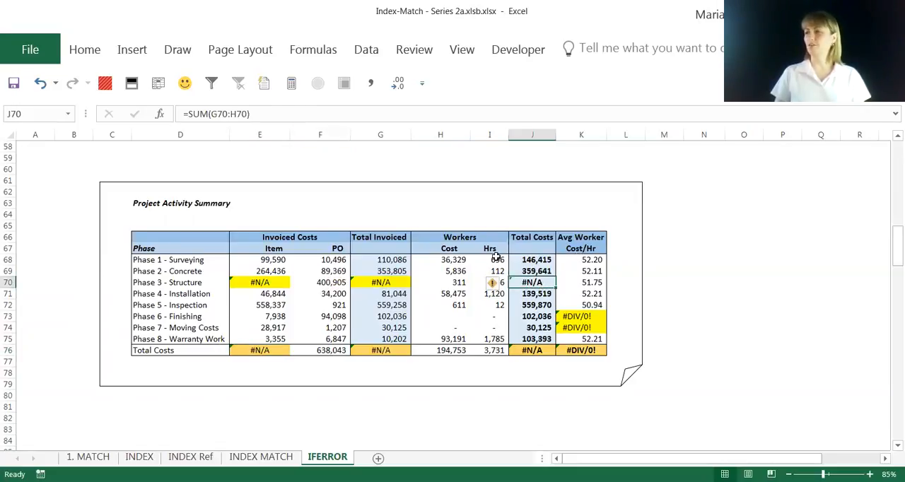
left_click(587, 260)
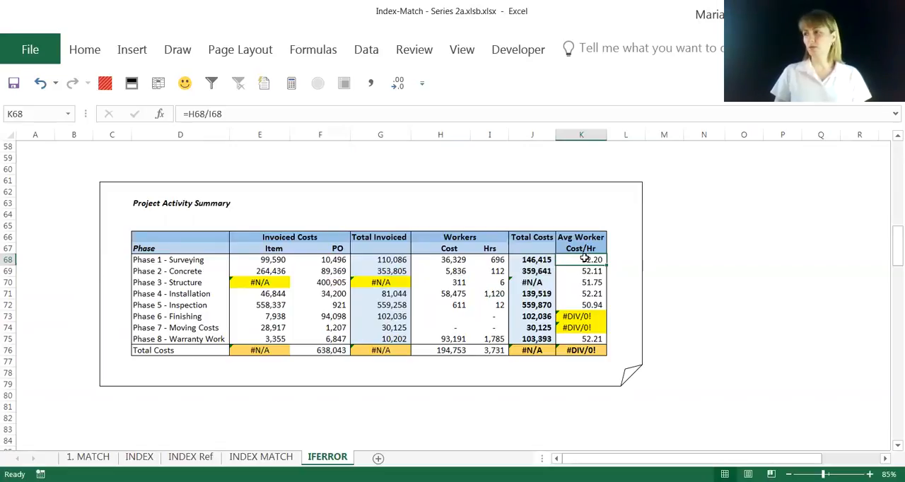
left_click_drag(583, 259, 586, 305)
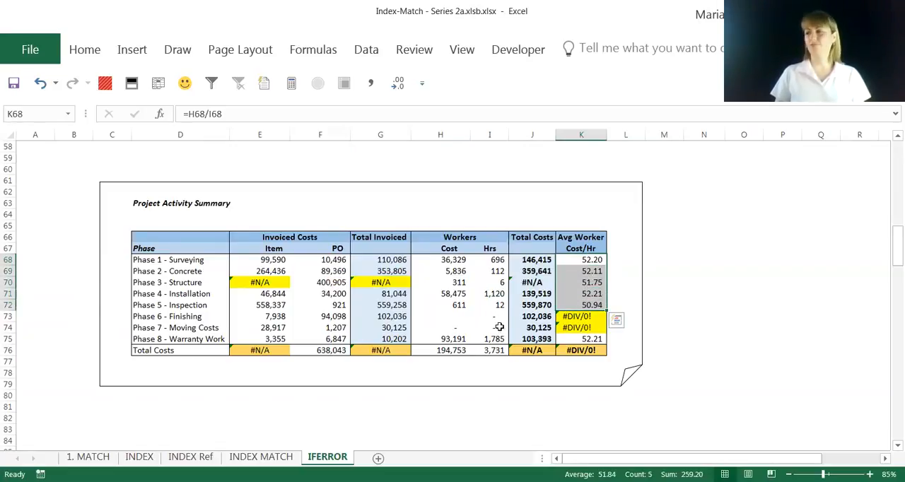
left_click(587, 316)
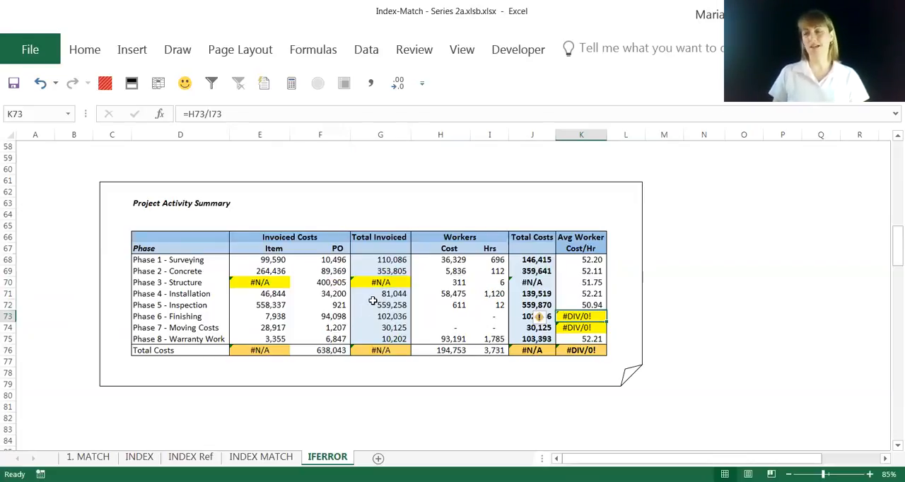
- Read the notes on IFERROR's structure and fallback value, down to the second Project Activity Summary table
scroll(394, 316, "down", 1)
scroll(394, 316, "down", 1)
scroll(394, 316, "down", 1)
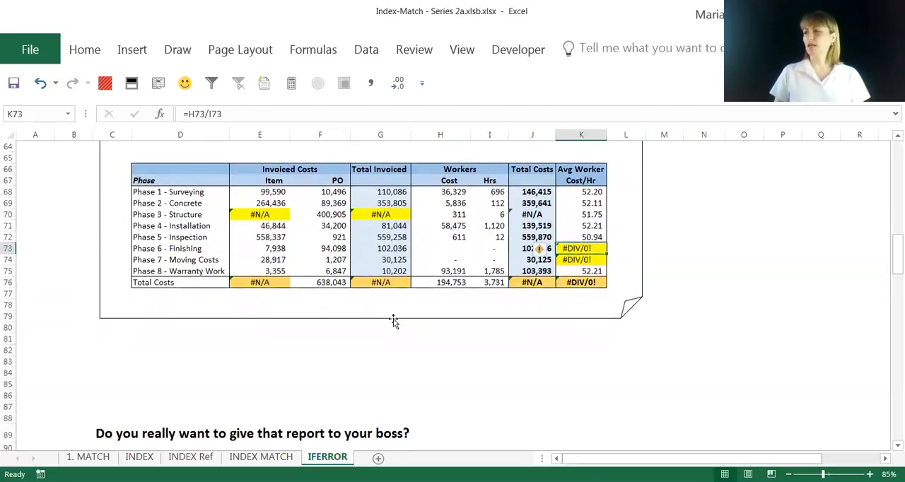
scroll(394, 321, "down", 3)
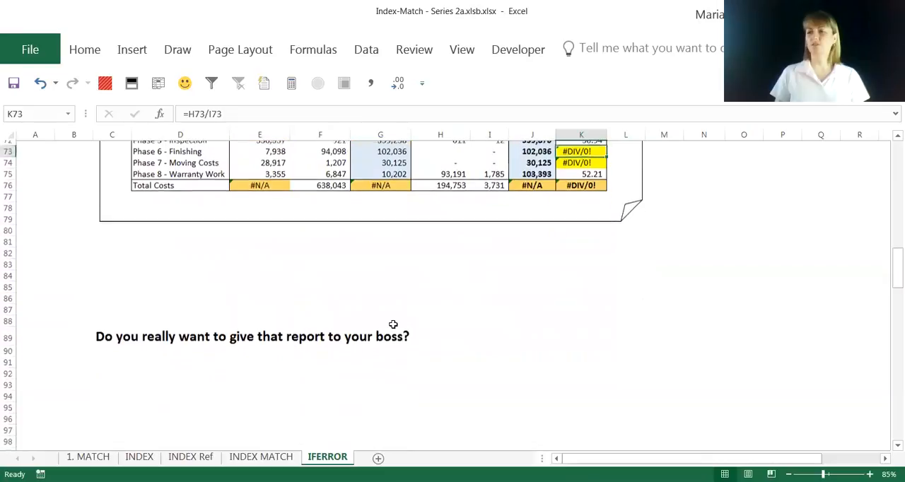
scroll(393, 325, "down", 3)
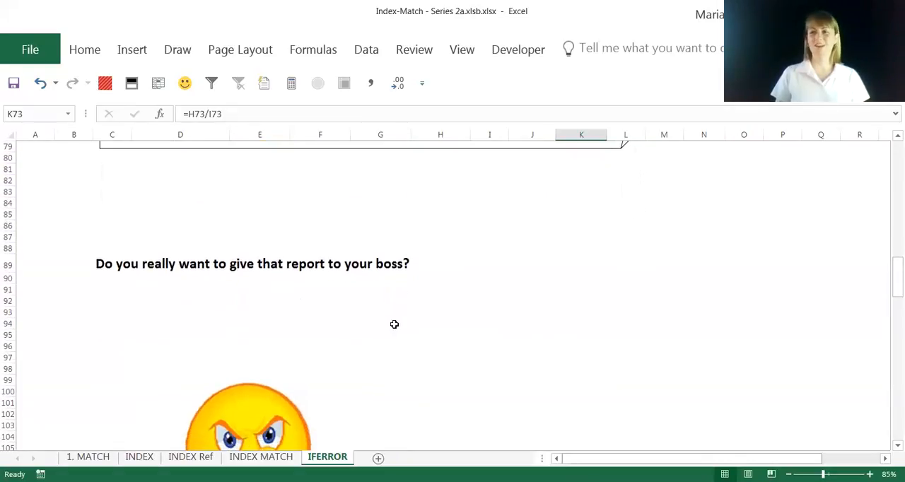
scroll(395, 324, "down", 6)
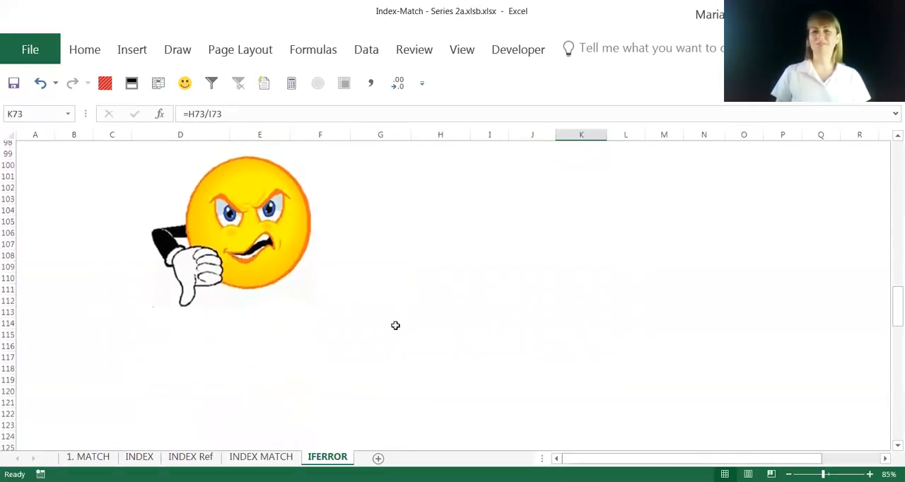
scroll(395, 326, "down", 8)
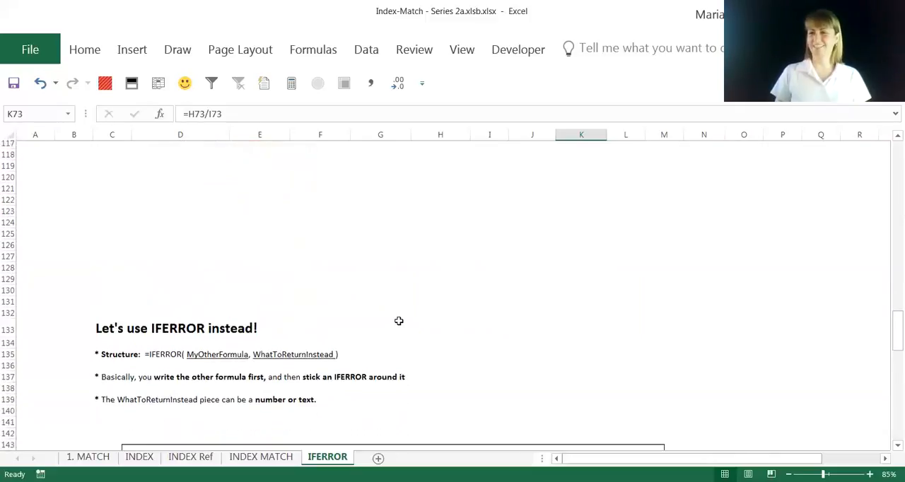
scroll(396, 323, "down", 2)
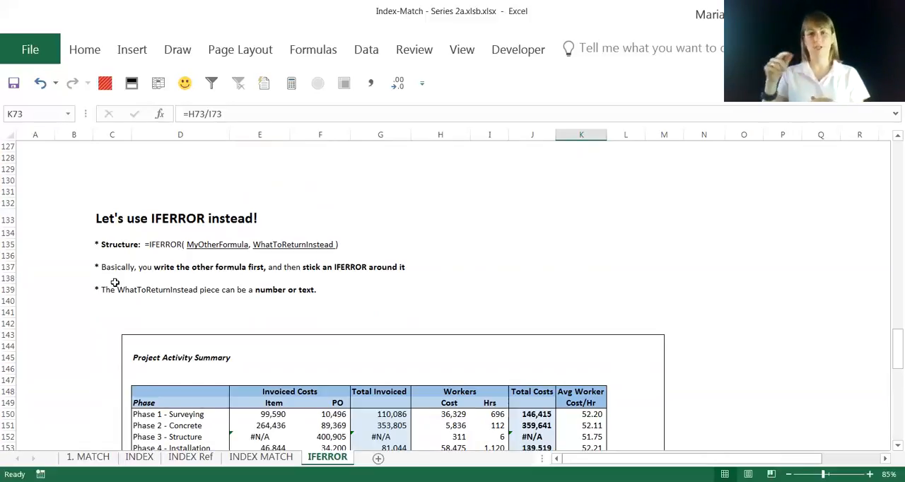
left_click(379, 277)
scroll(379, 272, "down", 1)
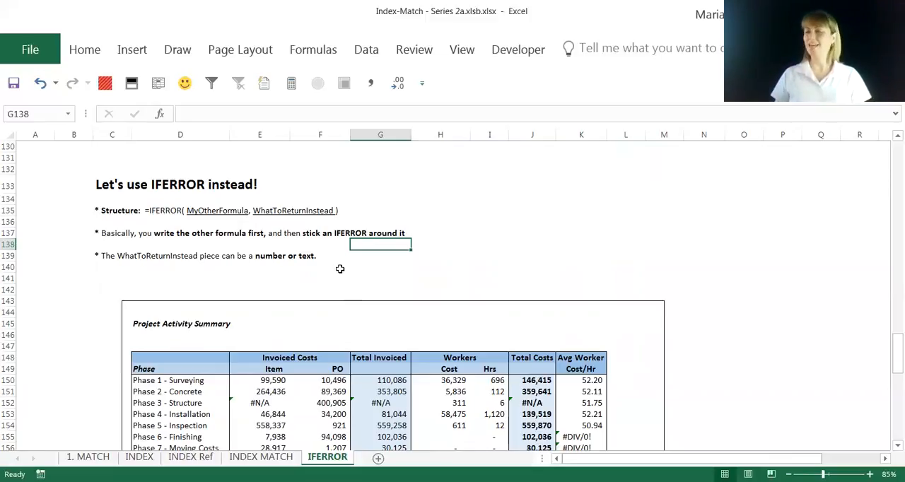
left_click(354, 267)
scroll(357, 276, "down", 1)
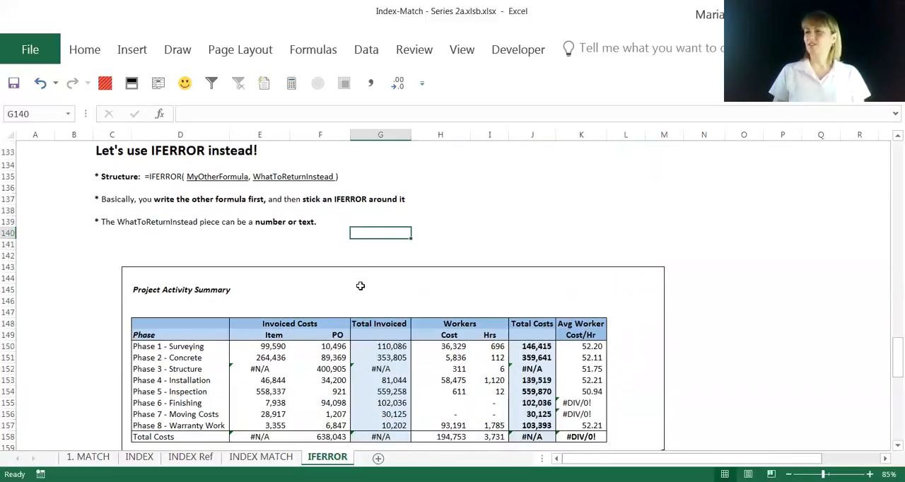
scroll(363, 288, "down", 1)
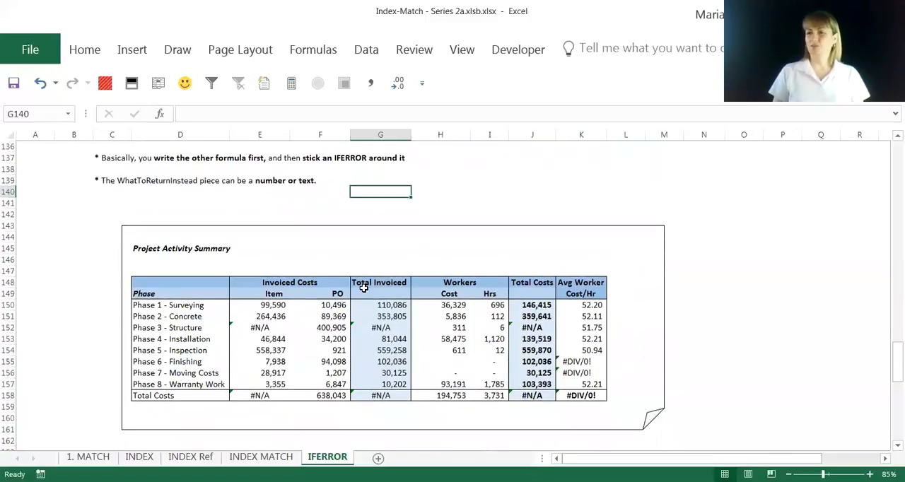
- Wrap the VLOOKUP formula in the second table's Phase 3 - Structure Item cell (E152) in IFERROR, returning 0 on error
left_click(284, 327)
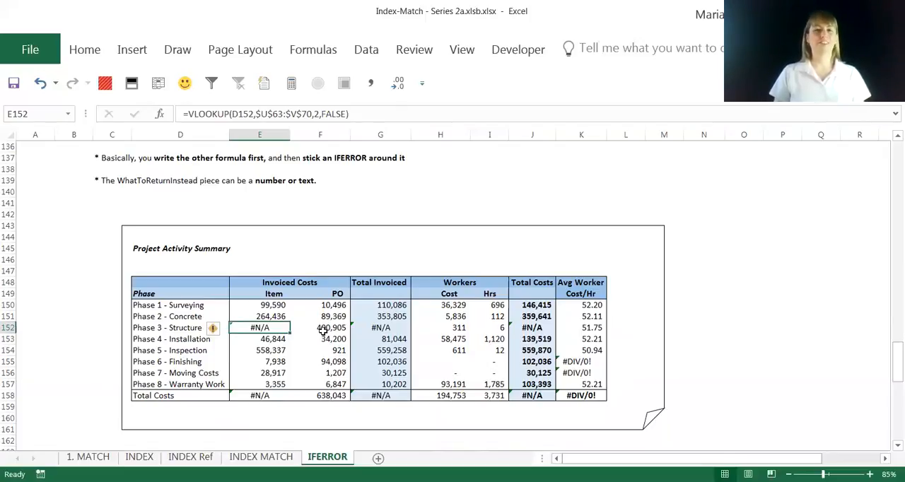
mouse_move(216, 330)
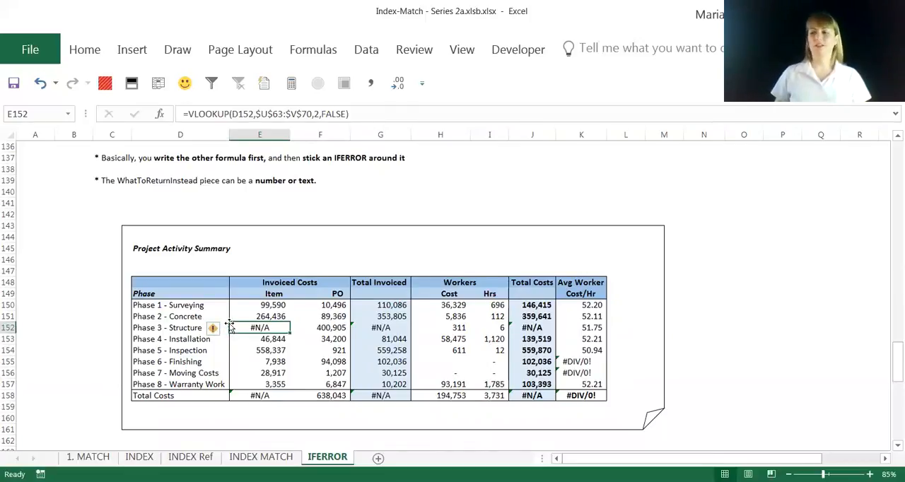
left_click(267, 306)
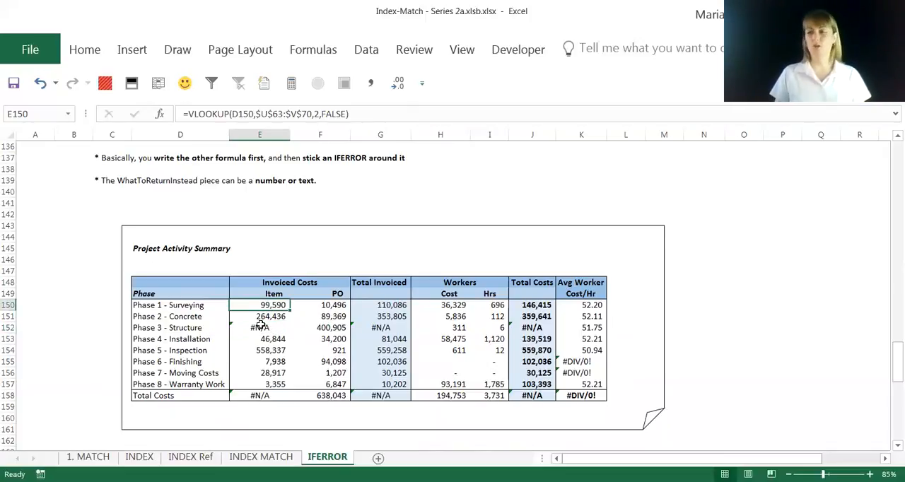
left_click(263, 328)
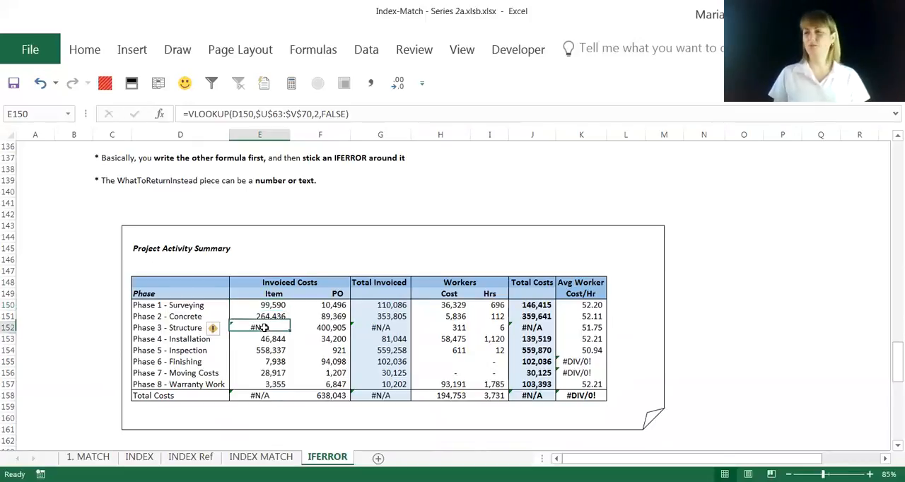
left_click(189, 114)
type("iferror")
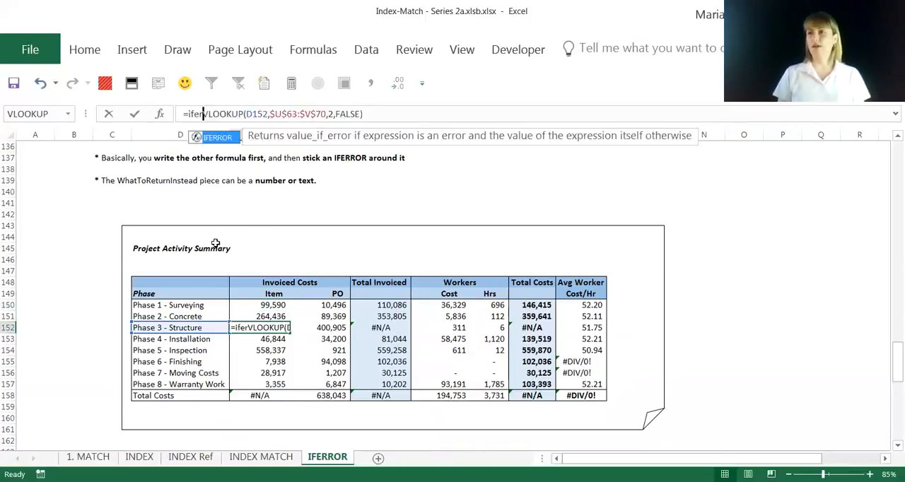
type("(")
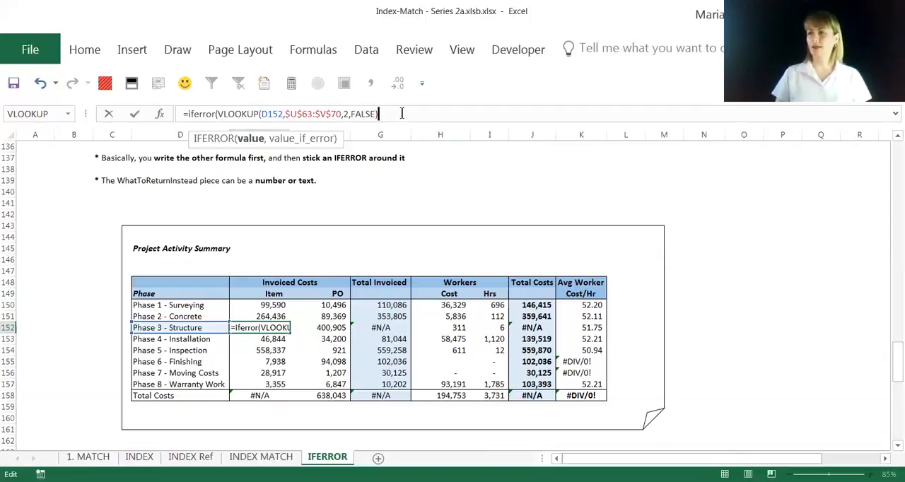
type(",")
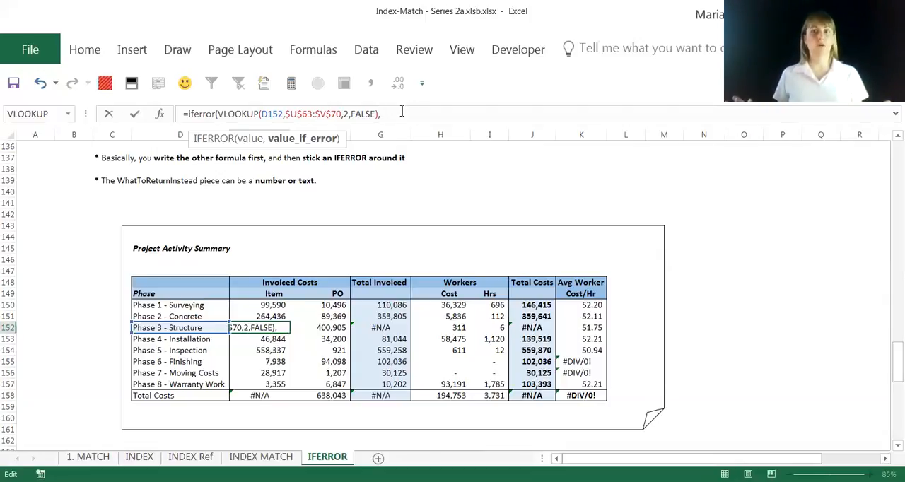
type("0")
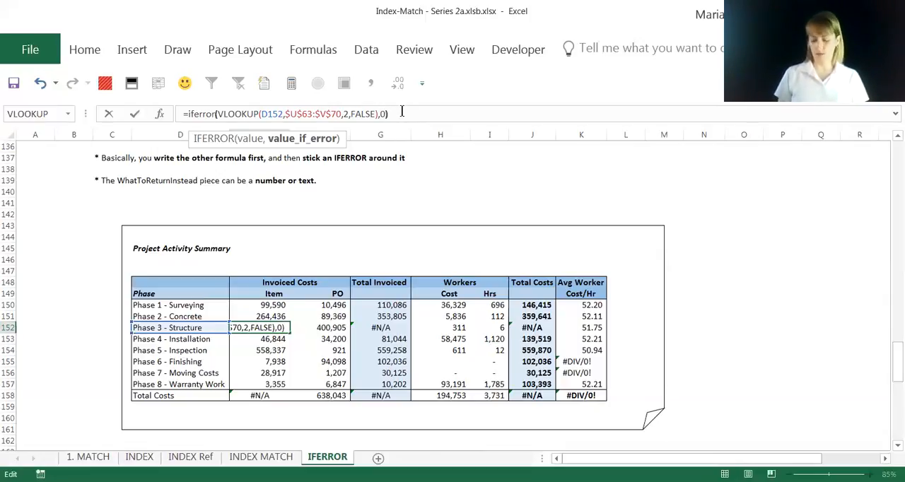
key("Return")
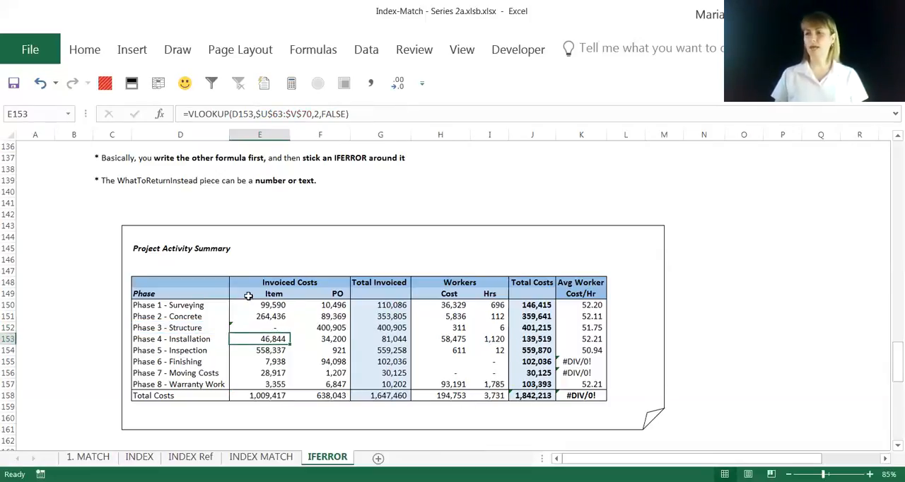
- Copy the IFERROR formula from E152 up to the Phase 1 and Phase 2 Item cells (E150:E151)
left_click(279, 327)
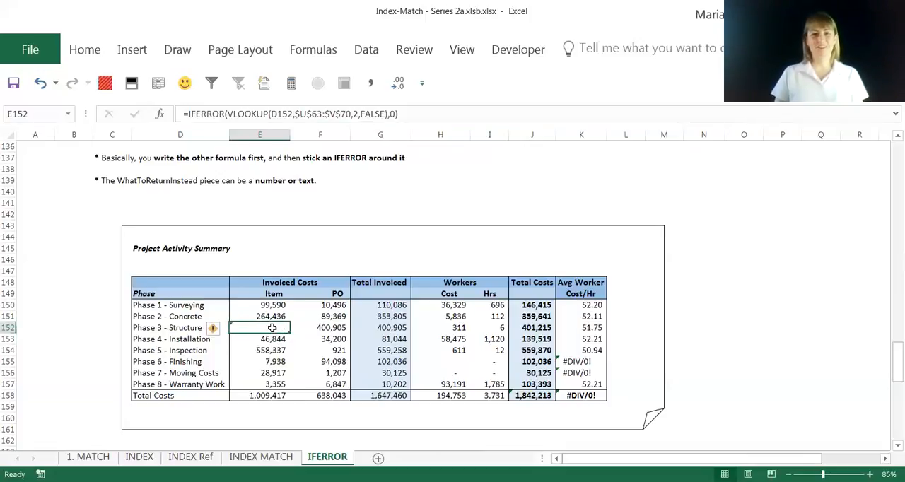
key("ctrl+c")
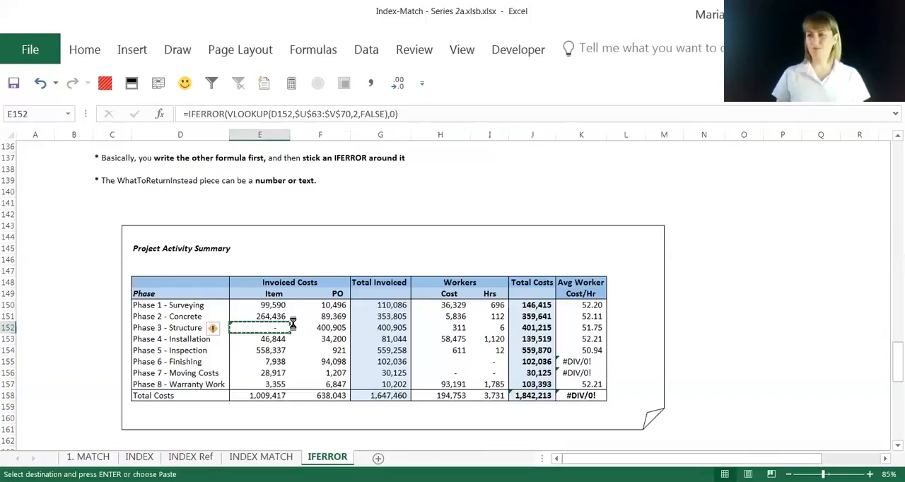
key("shift+Up")
key("shift+Up")
key("ctrl+v")
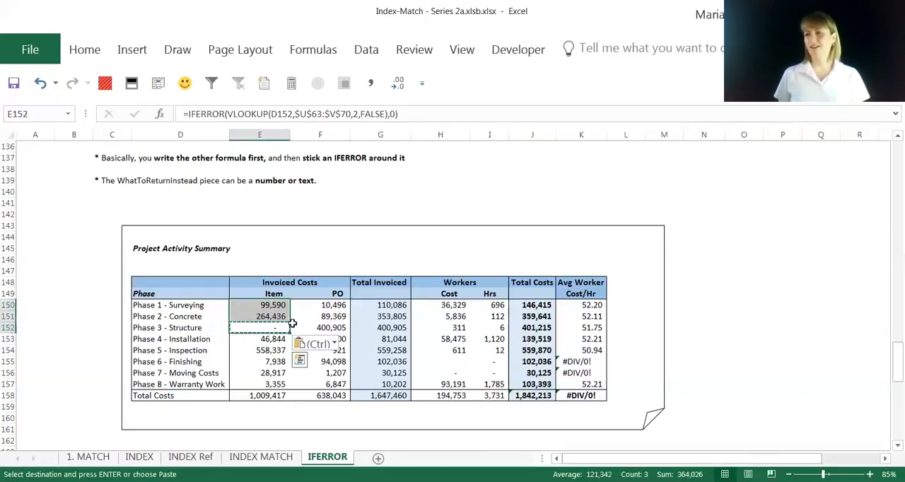
- Copy the IFERROR lookup formula from E152 down to the Phase 4 to Phase 8 Item cells (E153:E157)
key("Down")
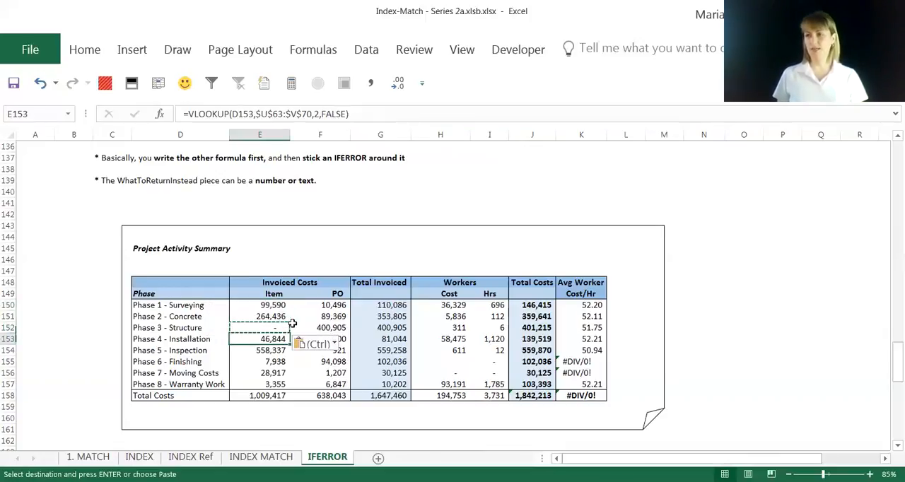
key("shift+Down")
key("shift+Down")
key("shift+Down")
key("shift+Down")
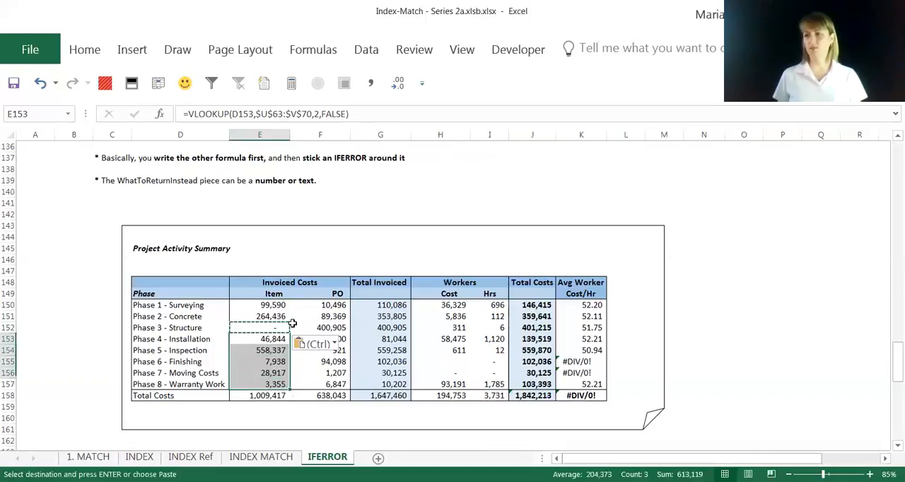
key("ctrl+v")
left_click(275, 372)
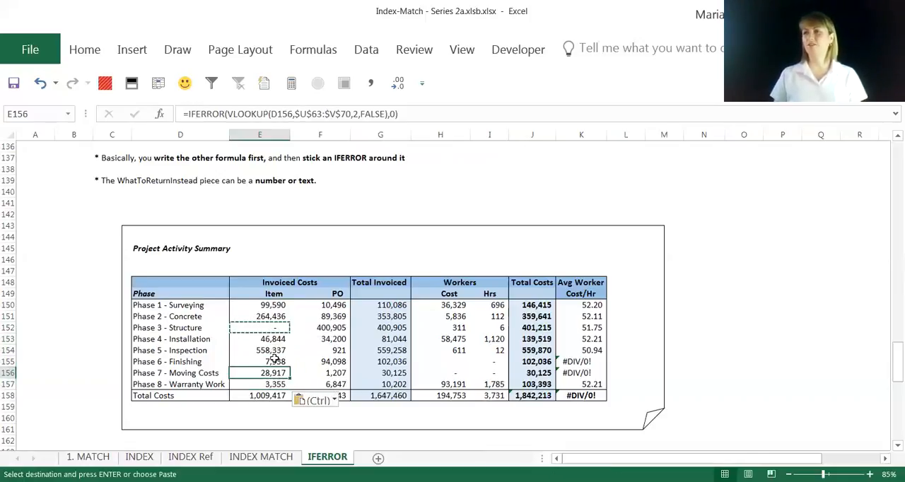
- Review the formulas and values down the Item column, from Phase 1 to the Total Costs row (E150:E158)
key("Up")
key("Up")
key("Up")
key("Up")
key("Up")
key("Up")
key("Up")
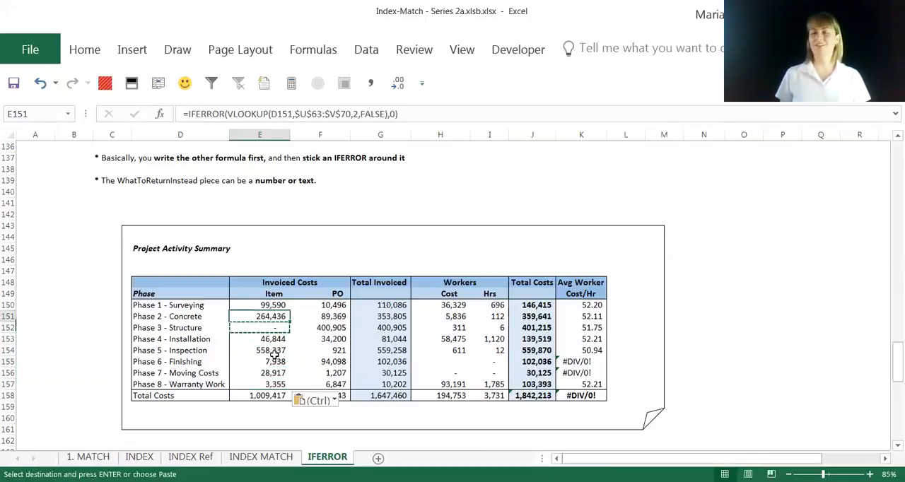
key("Up")
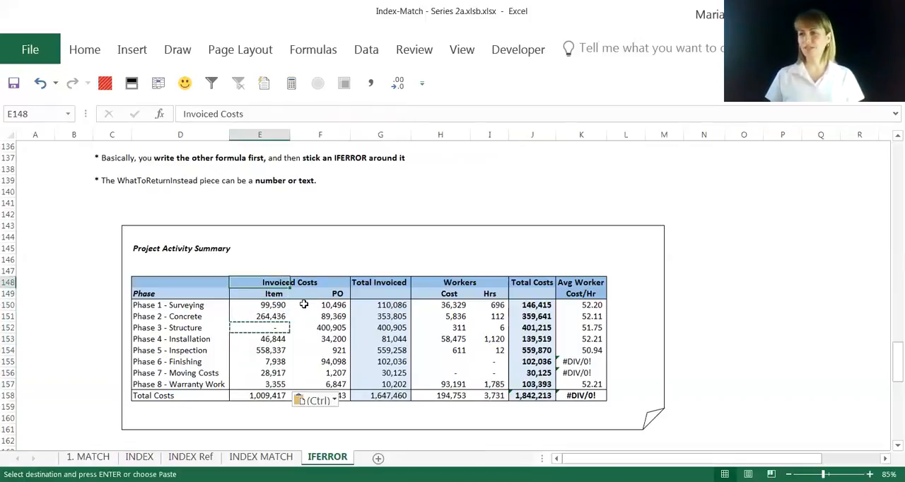
left_click(279, 309)
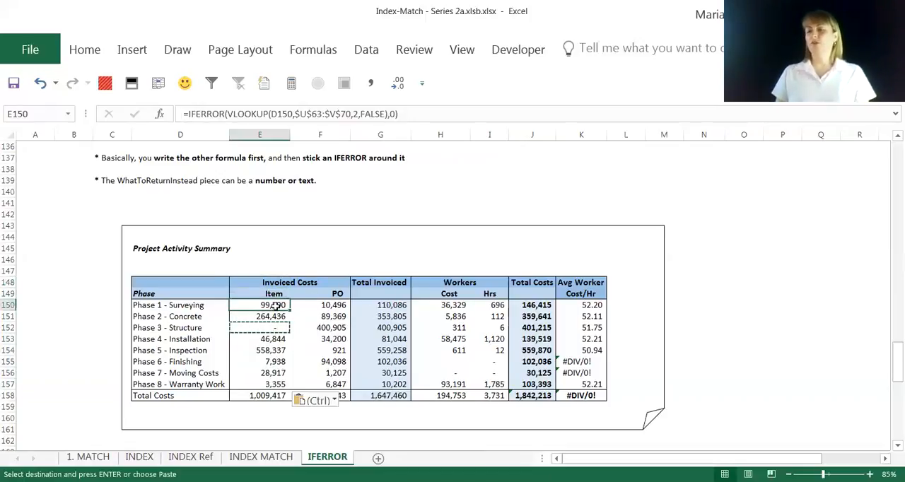
left_click_drag(276, 306, 287, 393)
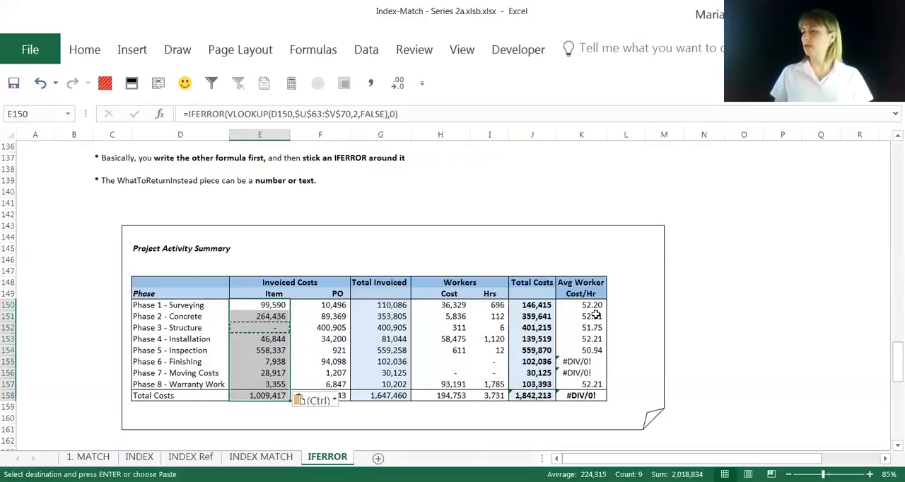
- Wrap the H155/I155 division in the Phase 6 - Finishing Avg Worker Cost/Hr cell (K155) in IFERROR, returning the text "Error"
left_click(578, 363)
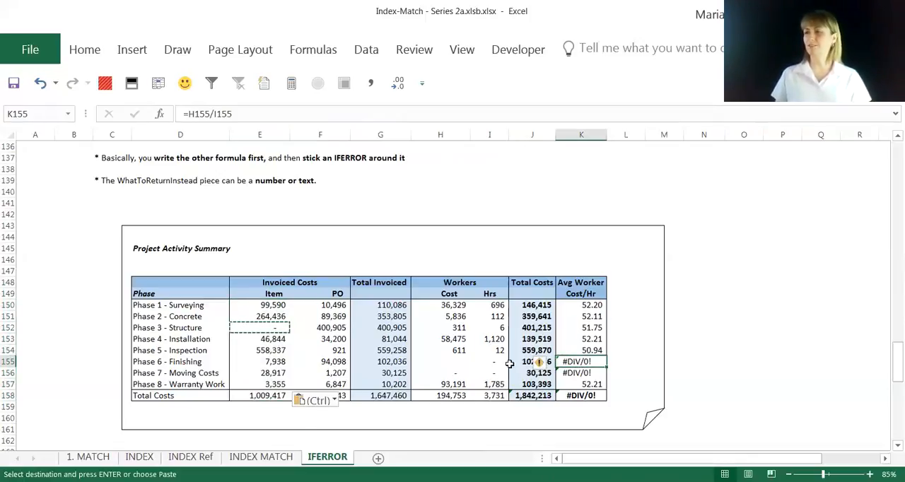
left_click(186, 114)
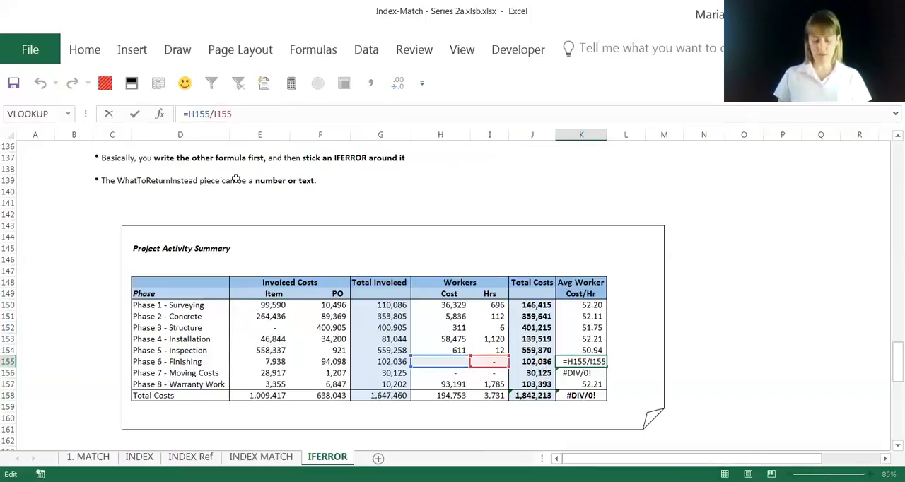
type("iferror(")
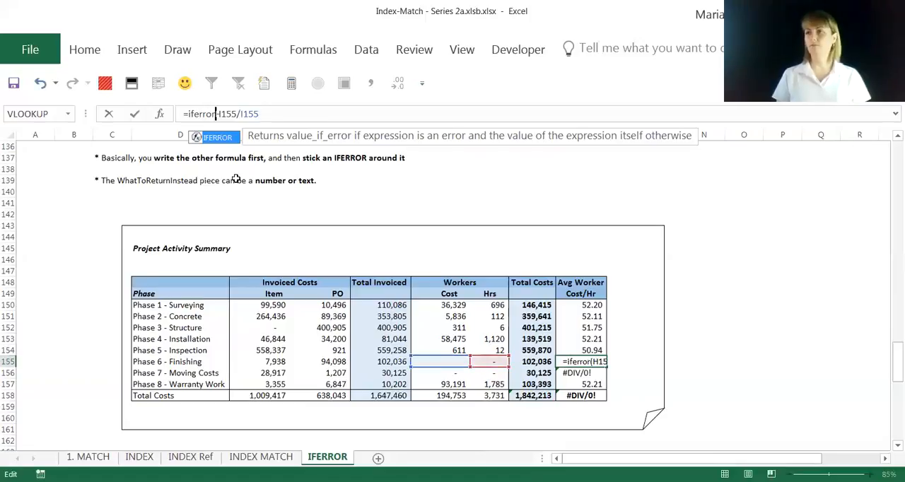
left_click(294, 115)
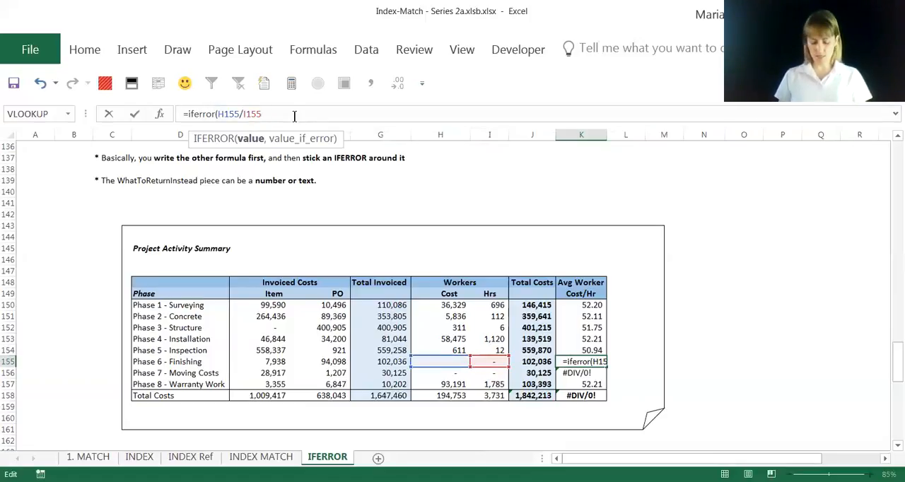
type(",")
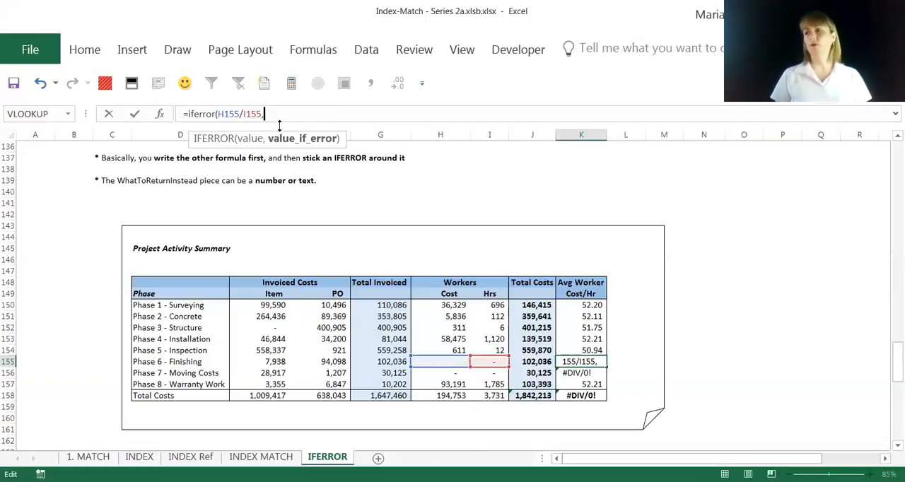
type("\"")
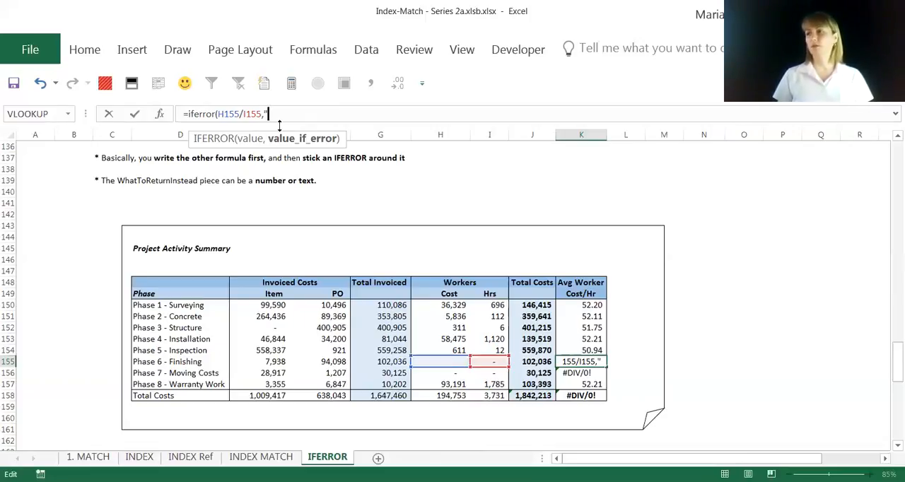
type("N")
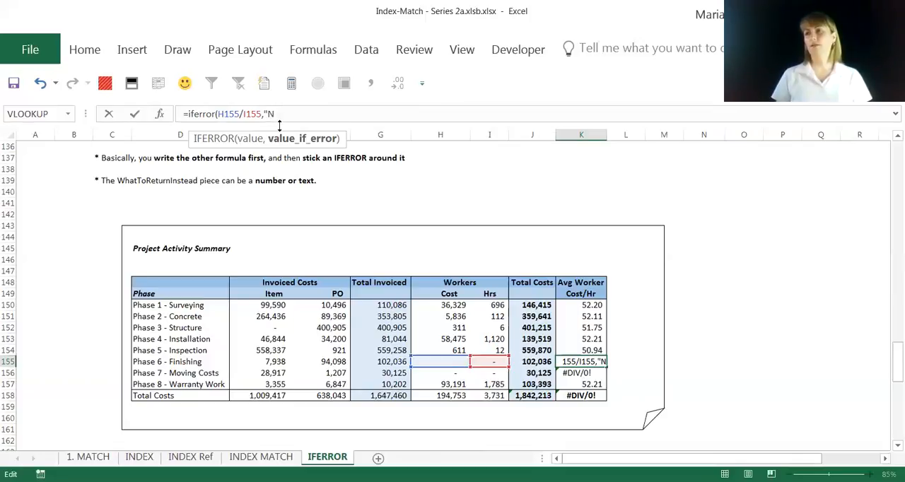
key("BackSpace")
type("Error\"")
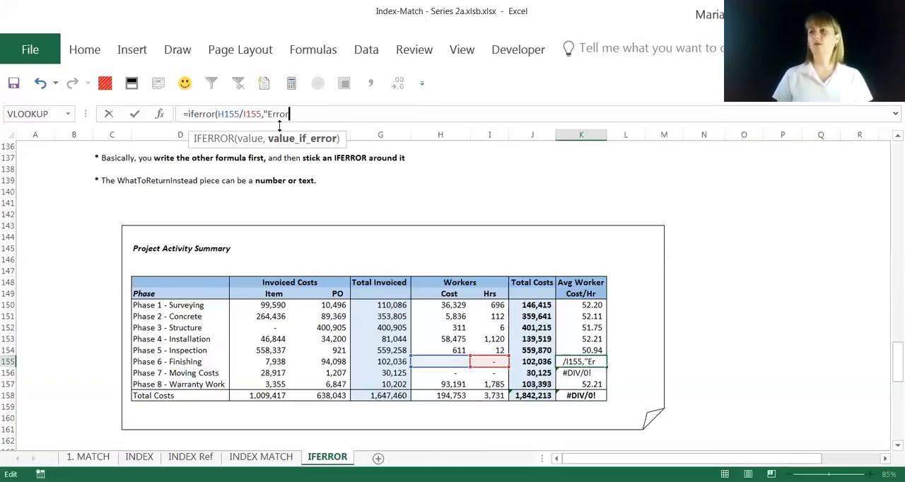
type(")")
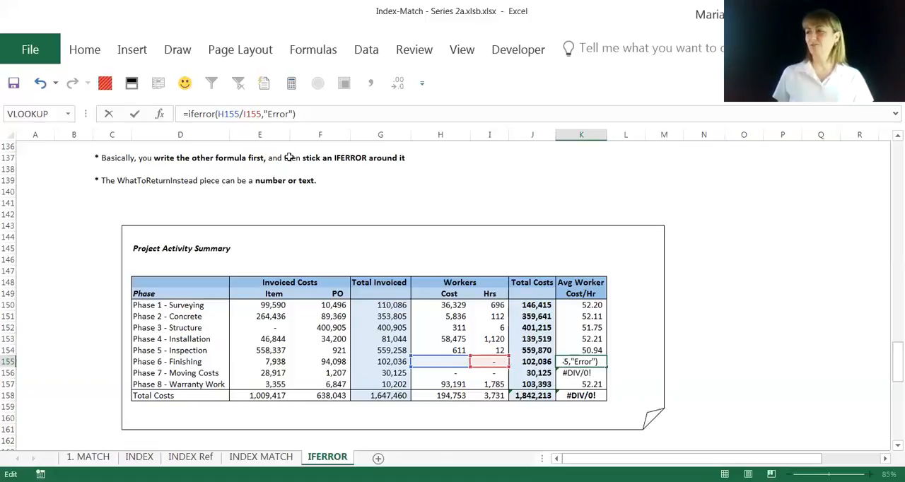
key("Return")
key("Up")
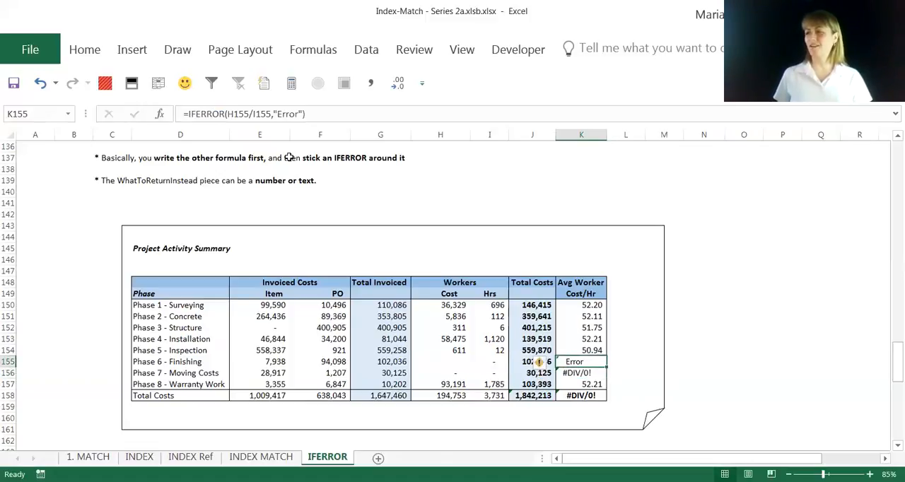
- Replace the fallback text in K155's IFERROR formula with "No hours"
left_click_drag(276, 116, 298, 118)
type("No hours")
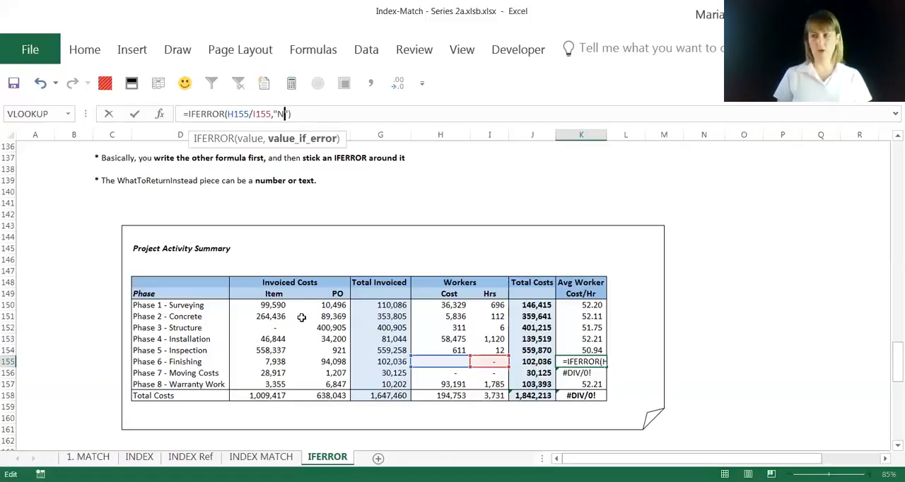
key("Return")
key("Up")
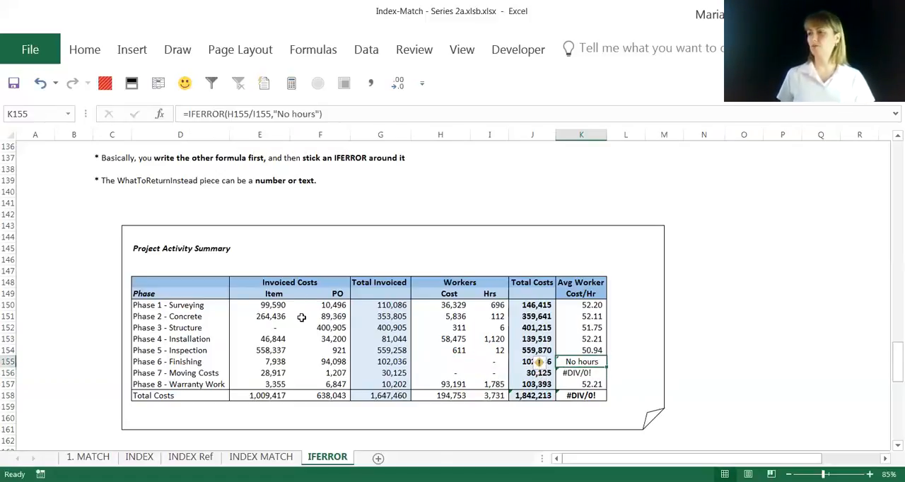
- Copy the K155 IFERROR formula down to the Phase 7 and Phase 8 Avg Worker Cost/Hr cells (K156:K157)
key("ctrl+c")
key("Down")
key("shift+Down")
key("alt+shift+F10")
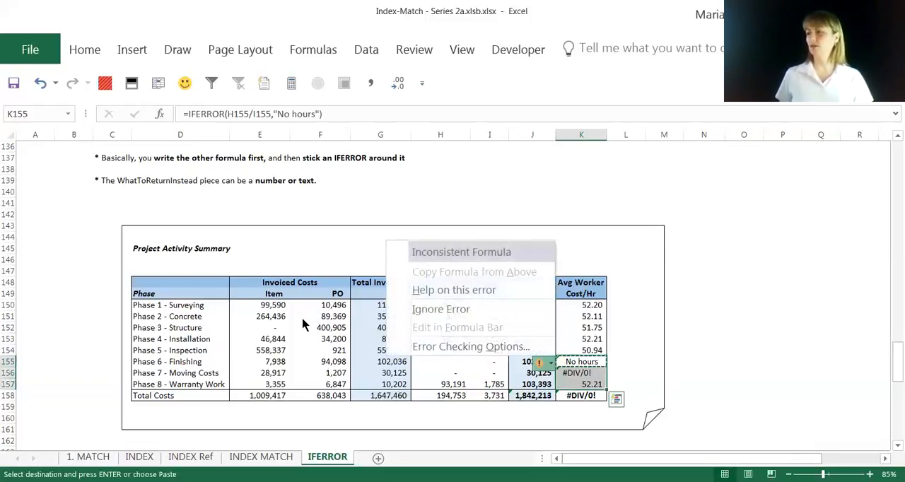
key("Escape")
key("ctrl+v")
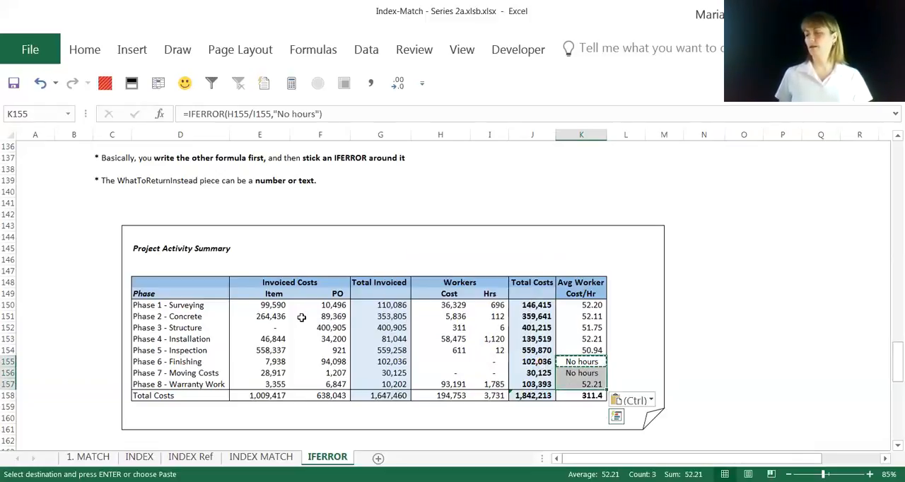
- Paste the copied "No hours" IFERROR formula into the Phase 1 to Phase 5 Avg Worker Cost/Hr cells (K150:K154)
key("Up")
key("Up")
key("shift+Up")
key("shift+Up")
key("shift+Up")
key("shift+Up")
key("ctrl+v")
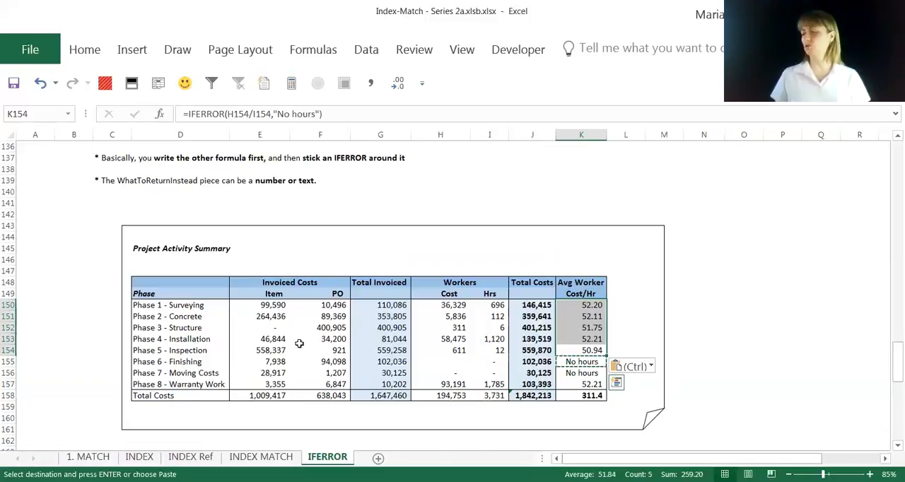
key("Escape")
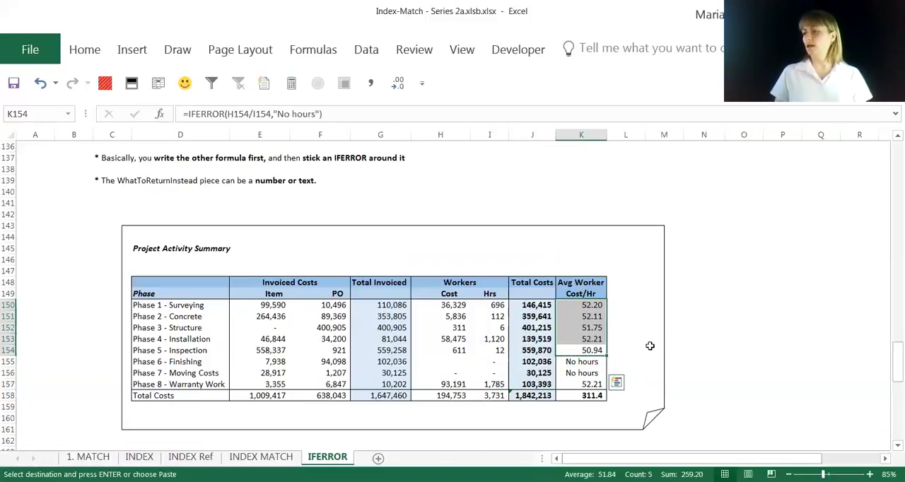
- Replace the SUM in the Total Costs row's Avg Worker Cost/Hr cell (K158) with the average of K150:K157
left_click_drag(585, 305, 588, 384)
left_click(591, 397)
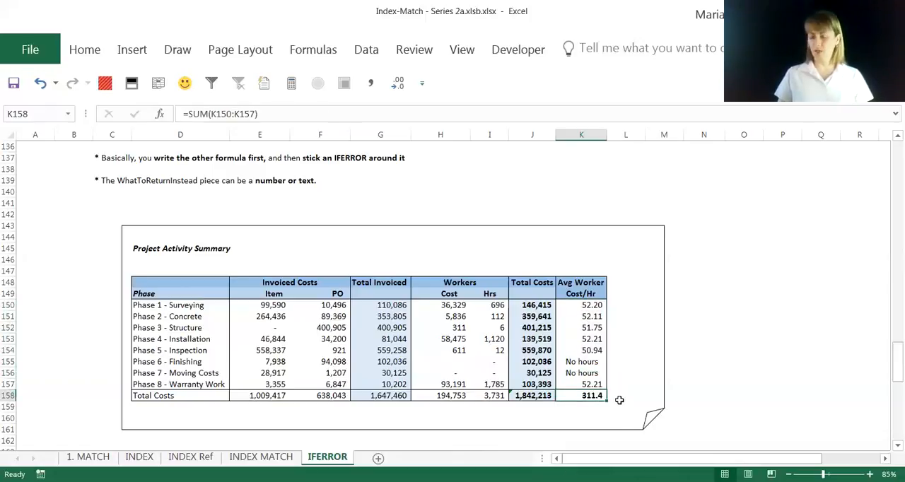
type("=averag")
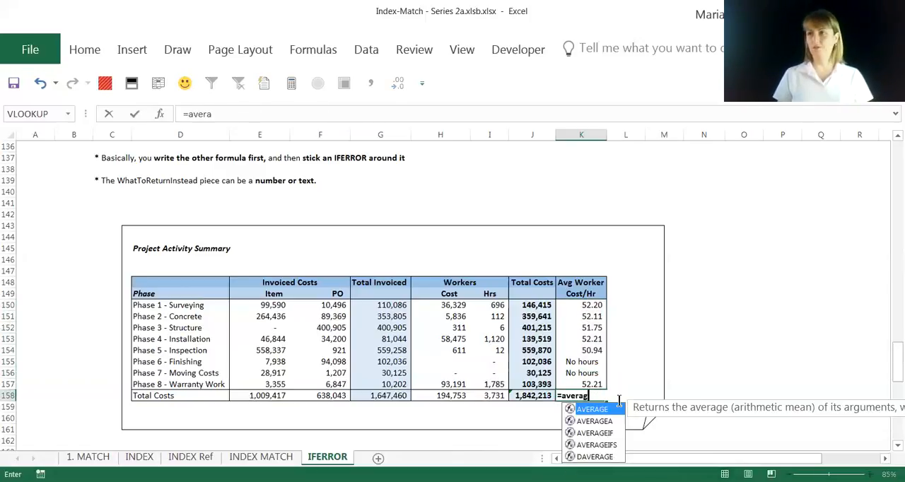
type("e(")
key("Up")
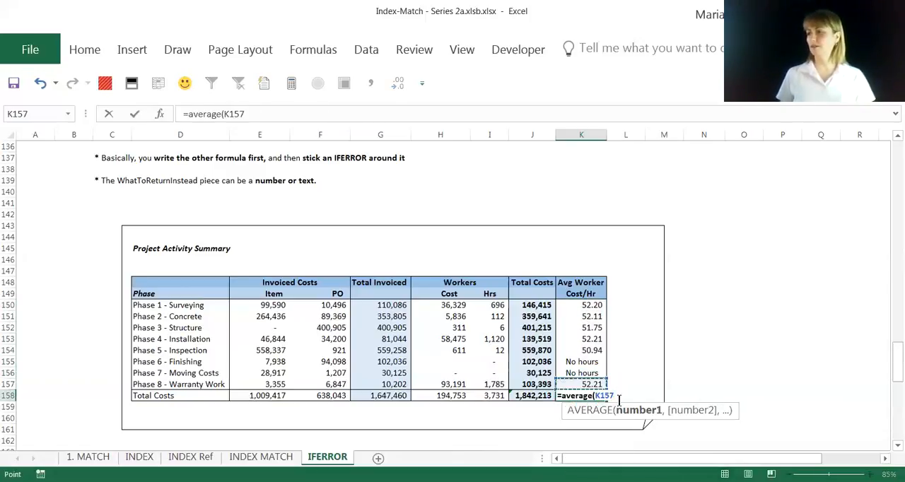
key("shift+Up")
key("shift+Up")
key("shift+Up")
key("shift+Up")
key("shift+Up")
key("shift+Up")
key("shift+Up")
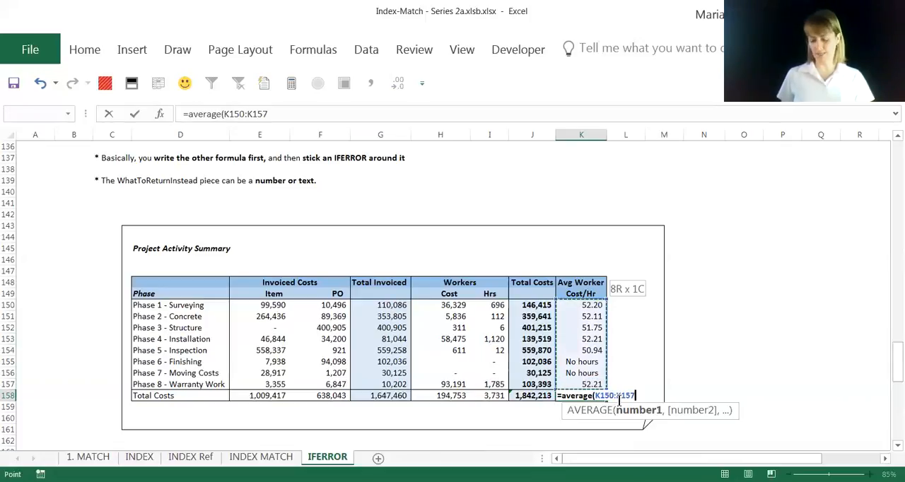
key("Return")
key("Return")
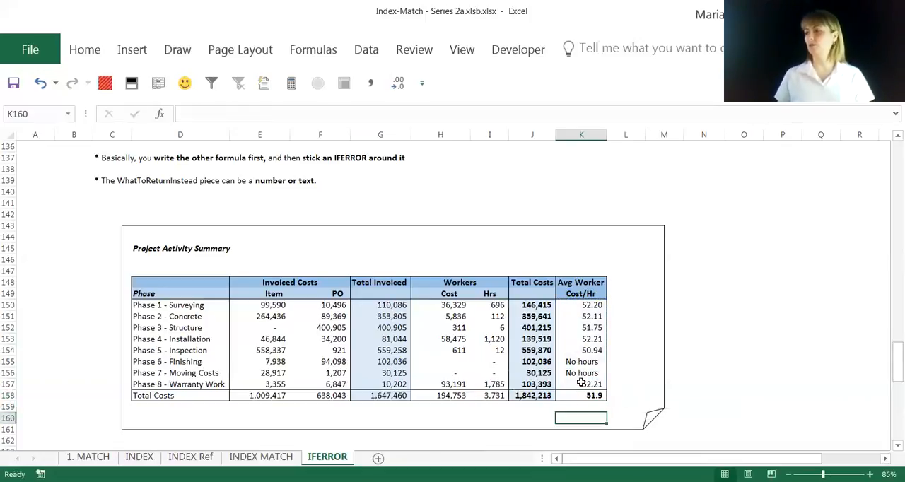
left_click(585, 395)
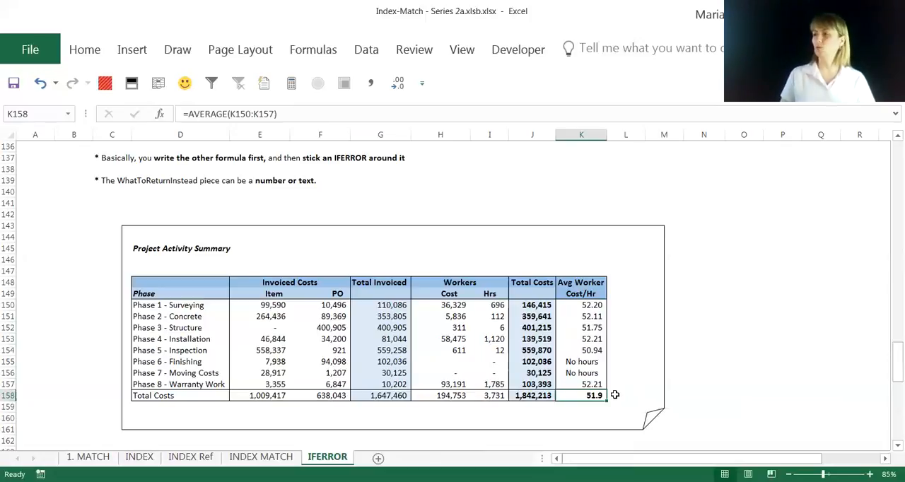
- Change the fallback in K155's IFERROR formula to empty text ("")
left_click(598, 362)
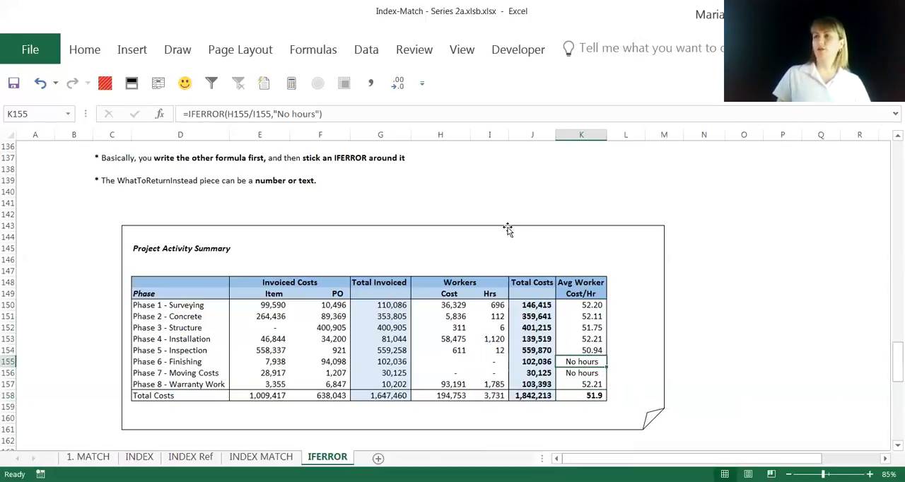
left_click_drag(277, 113, 318, 113)
key("Delete")
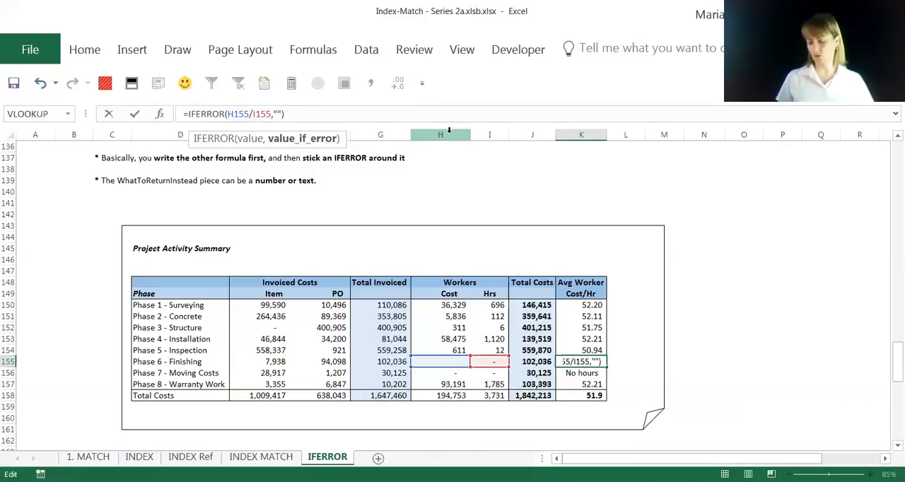
key("Return")
key("Up")
- Copy the empty-text IFERROR formula from K155 down to the Phase 7 and Phase 8 cells (K156:K157)
key("ctrl+c")
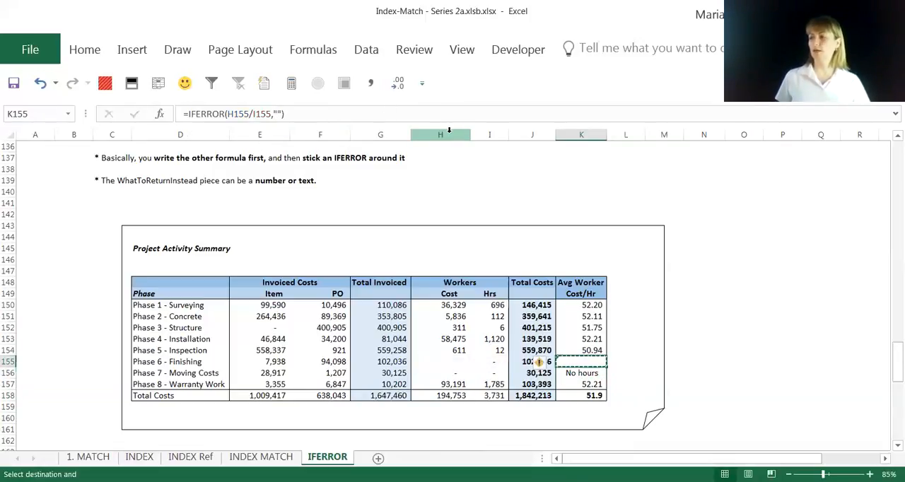
key("shift+Down")
key("shift+Down")
key("ctrl+v")
- Review the Avg Worker Cost/Hr cells, checking the Phase 6 and Phase 7 formulas in K155 and K156
key("Up")
key("Up")
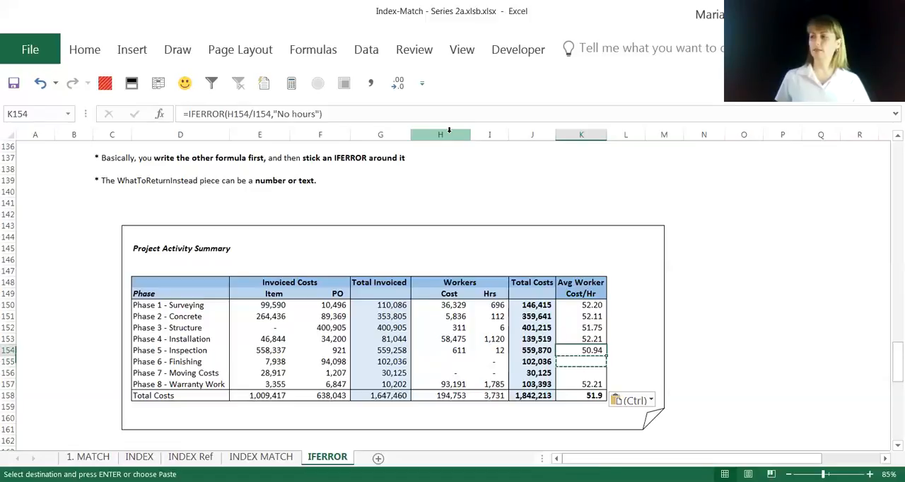
key("shift+Up")
key("shift+Up")
key("shift+Up")
key("shift+Up")
key("Escape")
key("Down")
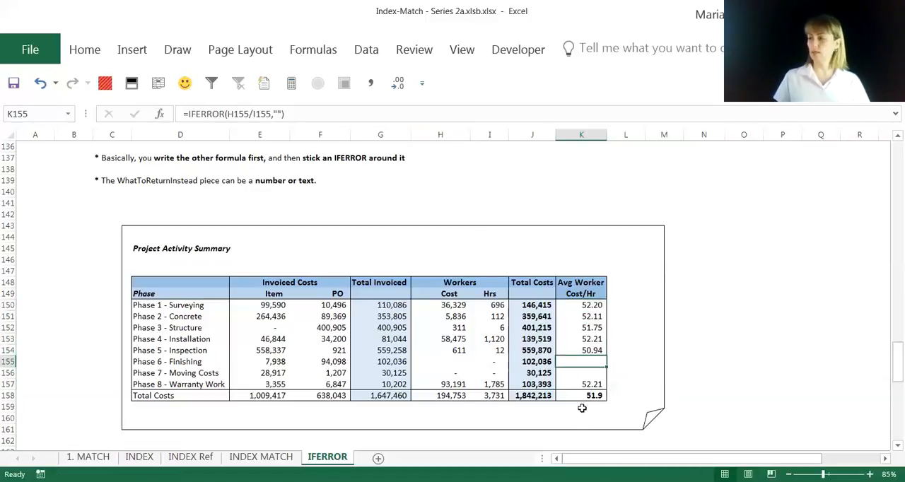
left_click(588, 373)
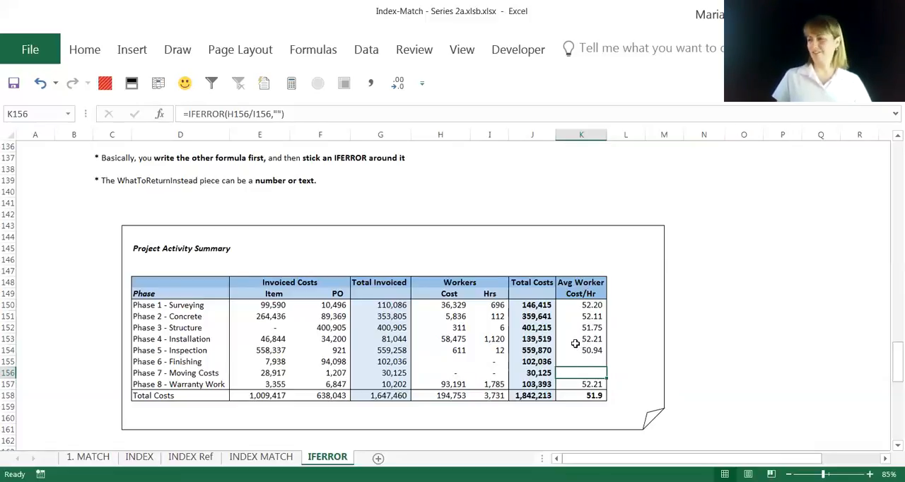
- Review the finished Project Activity Summary, the 2 Tips section and the closing IFERROR notes below it on the IFERROR sheet
scroll(576, 344, "down", 1)
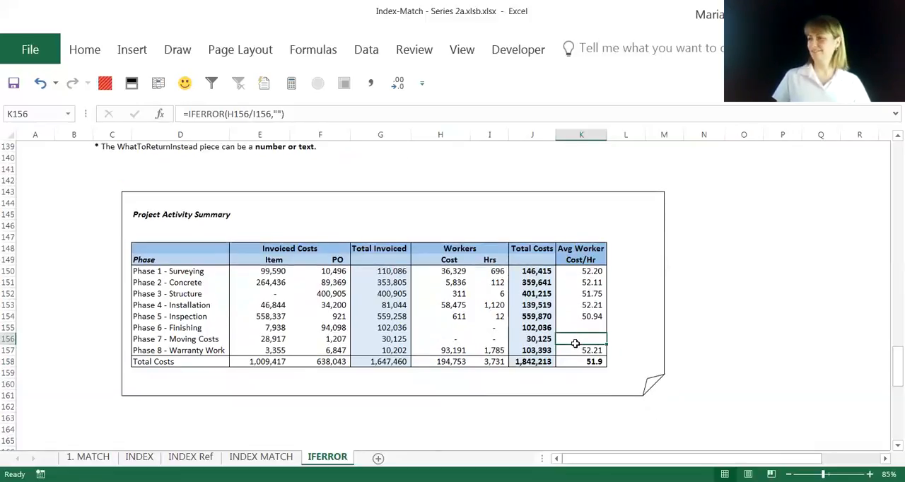
left_click(675, 420)
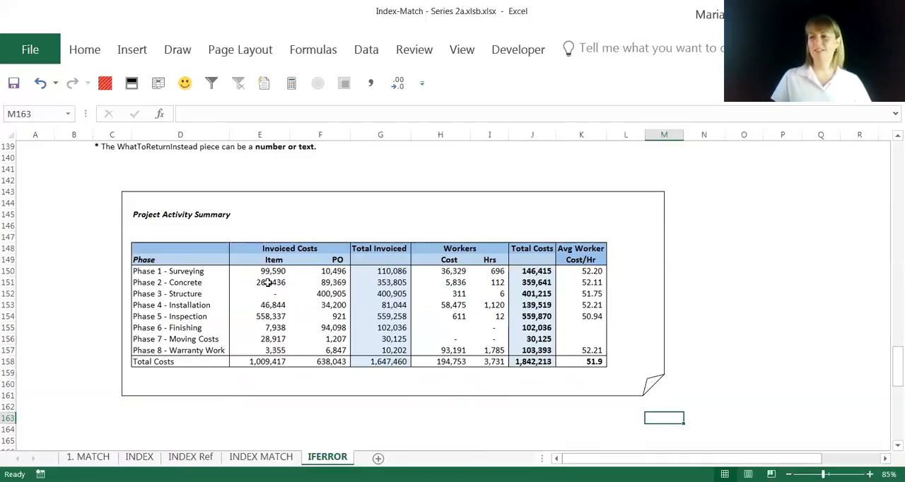
scroll(331, 335, "down", 6)
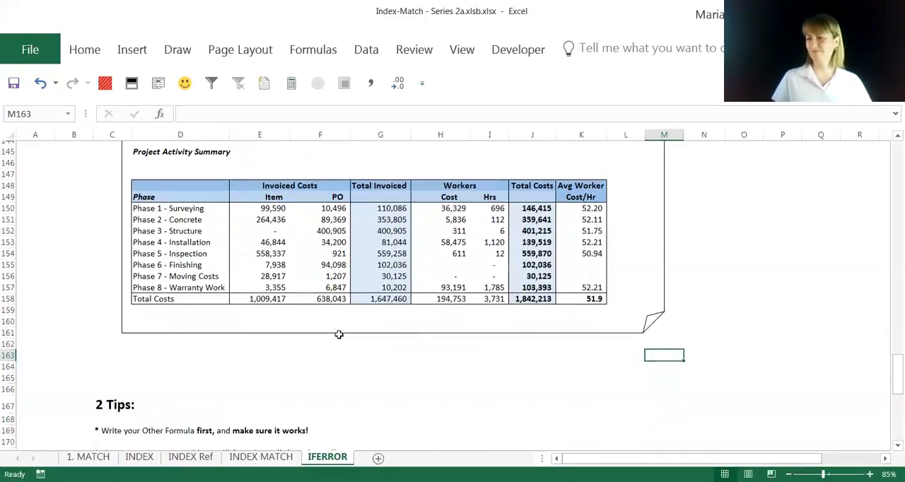
scroll(343, 335, "down", 1)
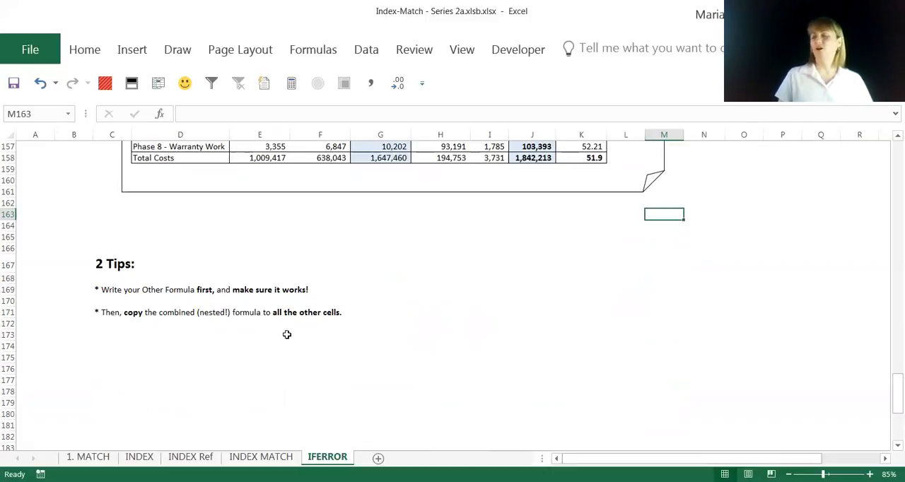
scroll(286, 334, "down", 7)
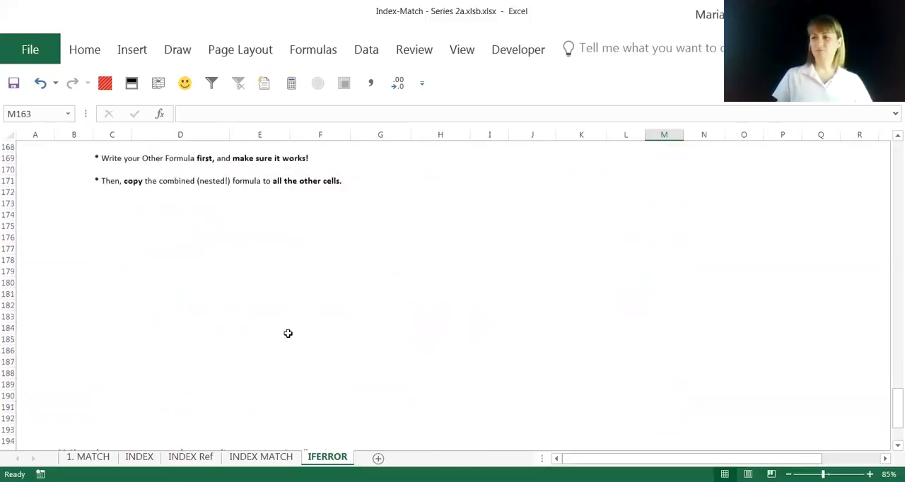
scroll(286, 326, "down", 3)
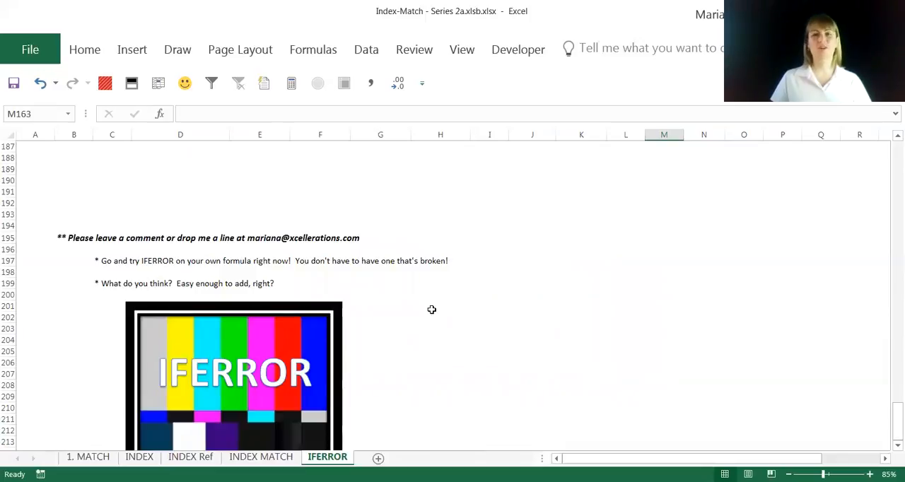
left_click(431, 310)
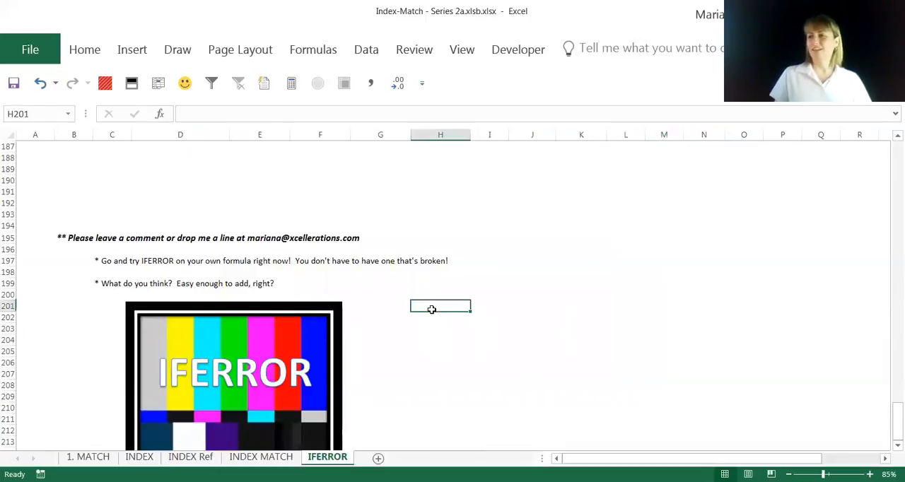
scroll(432, 309, "down", 1)
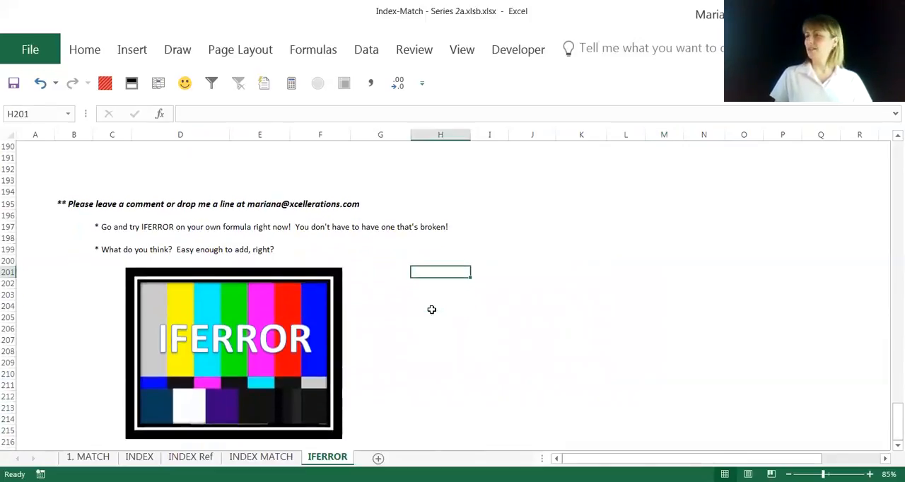